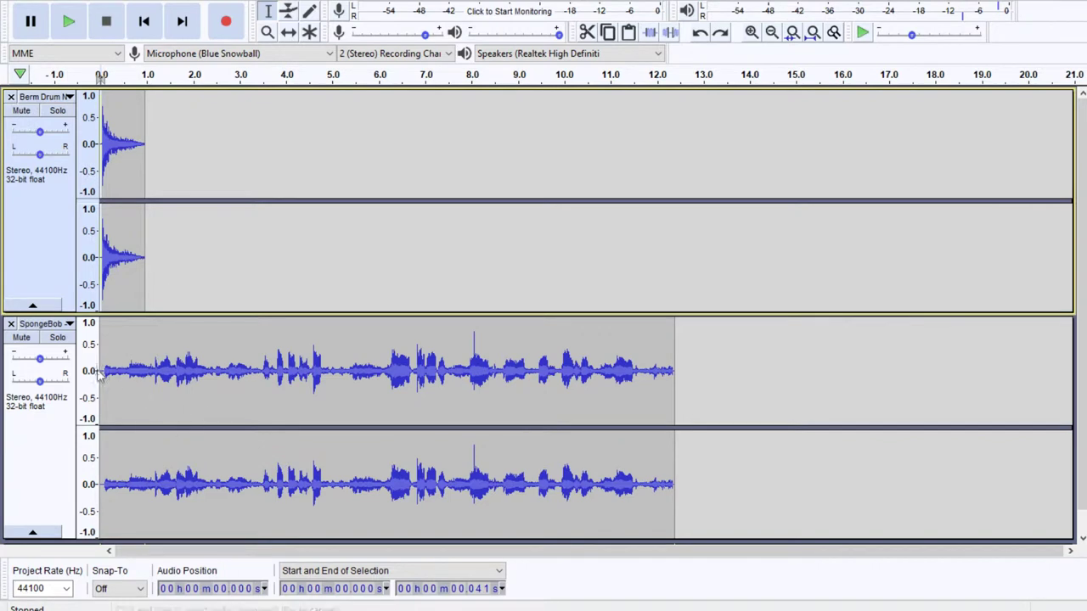
# - Delete the silence at the start of both tracks, removing the first 0.098 s from the SpongeBob track
pyautogui.moveTo(106, 370); pyautogui.dragTo(99, 378)
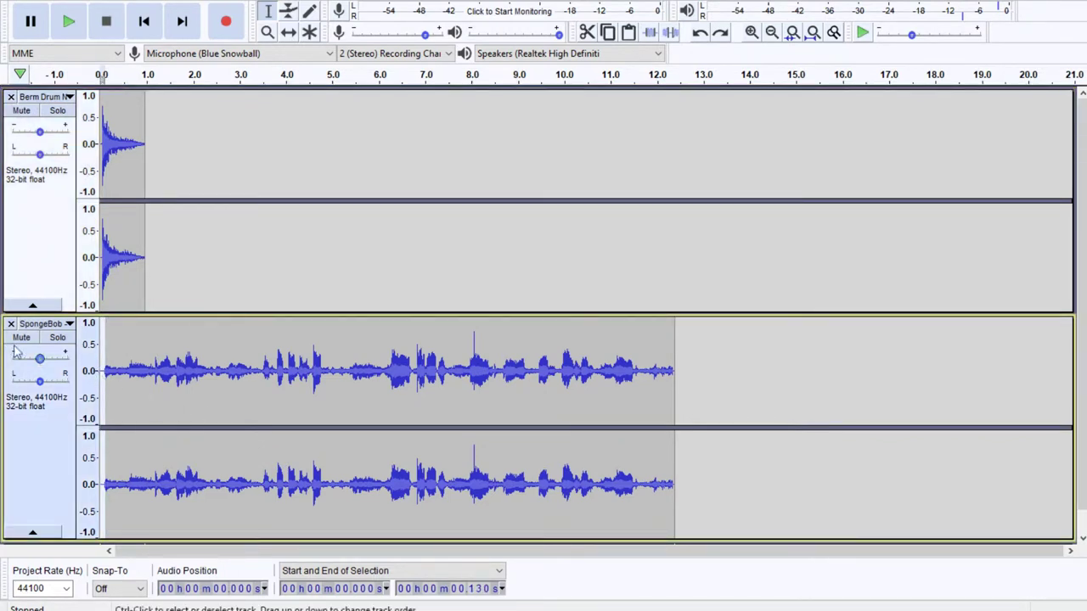
pyautogui.press('F4')
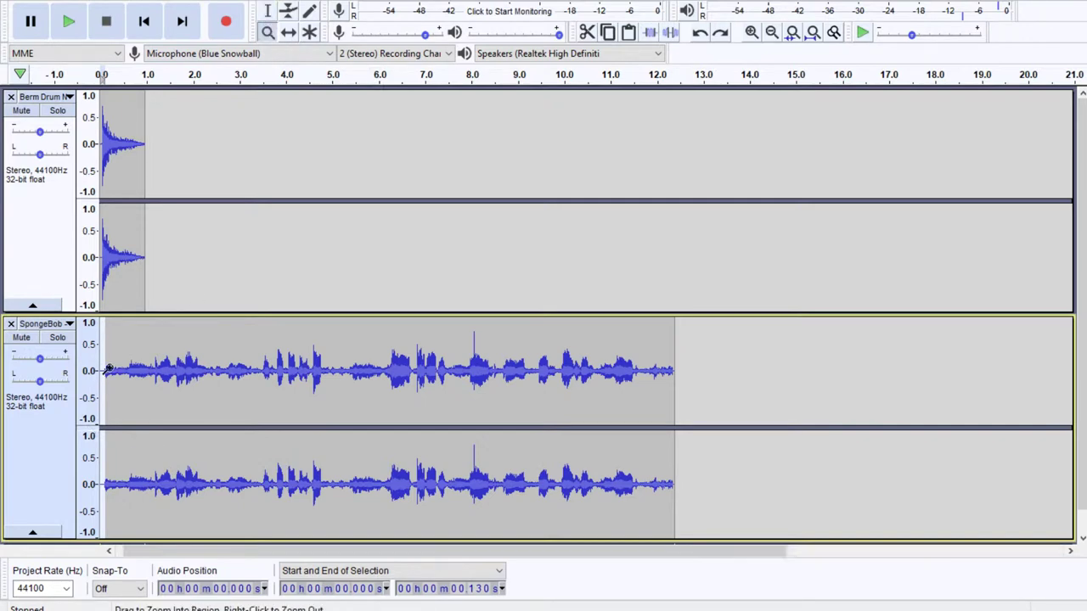
pyautogui.click(108, 369)
pyautogui.click(108, 370)
pyautogui.click(108, 369)
pyautogui.click(128, 21)
pyautogui.click(268, 11)
pyautogui.moveTo(137, 365); pyautogui.dragTo(4, 365)
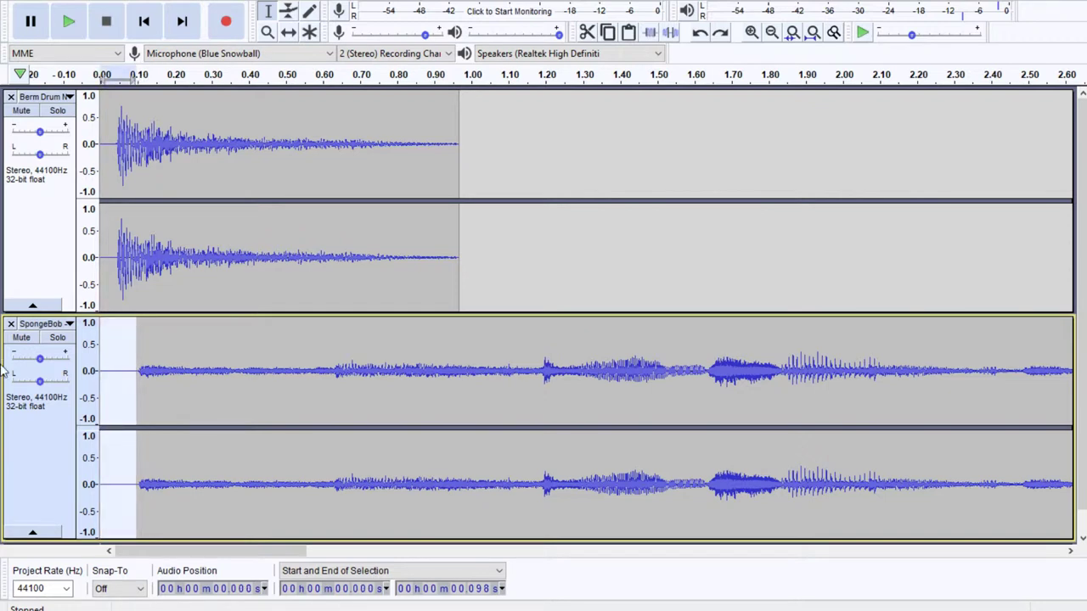
pyautogui.press('Delete')
pyautogui.moveTo(117, 131); pyautogui.dragTo(49, 148)
pyautogui.press('Delete')
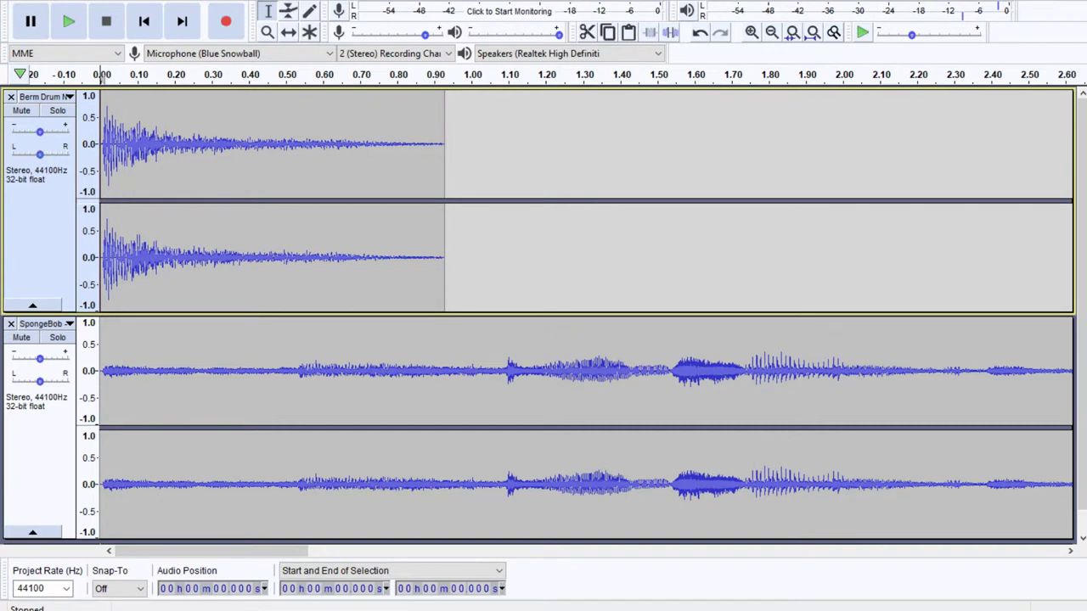
# - Mute the SpongeBob track and play the drum track on its own
pyautogui.click(22, 338)
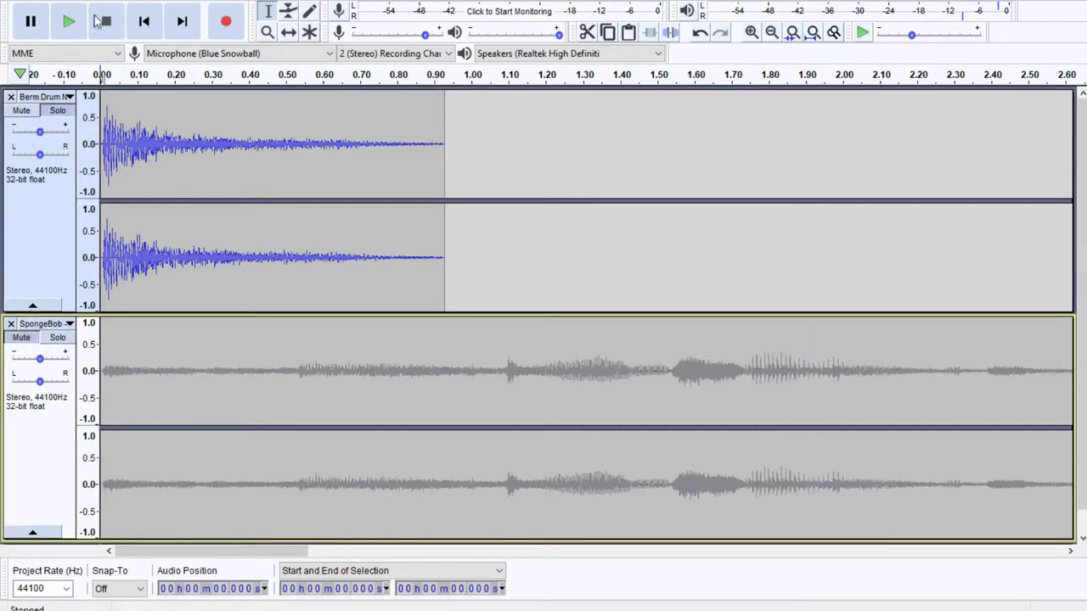
pyautogui.click(75, 28)
pyautogui.click(106, 21)
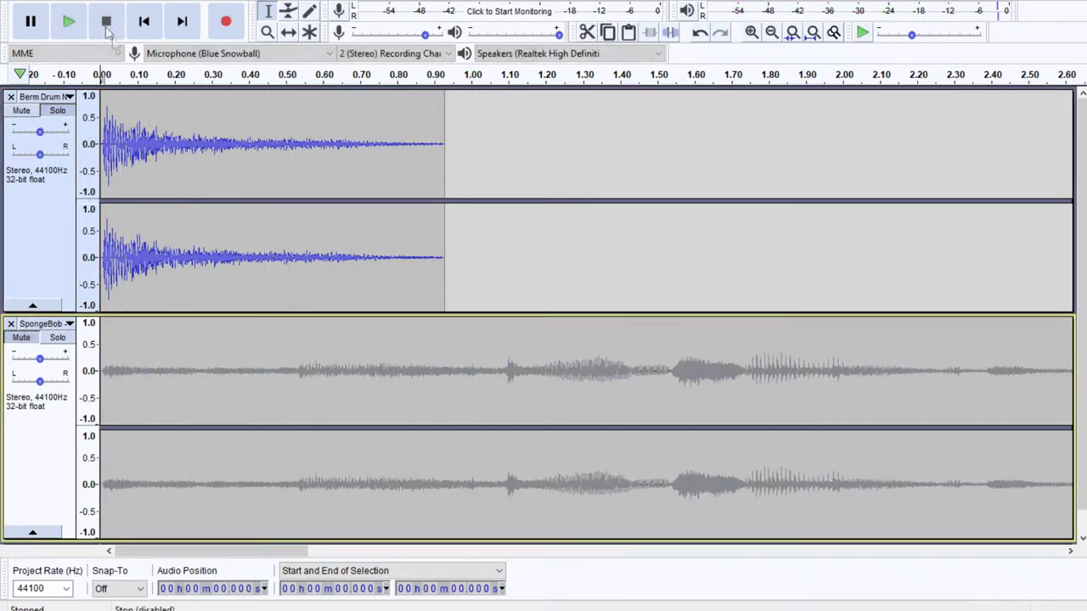
# - Delete the drum sample's tail from 0.514 s onward and play the shortened beat from the start
pyautogui.click(282, 142)
pyautogui.moveTo(290, 143); pyautogui.dragTo(515, 140)
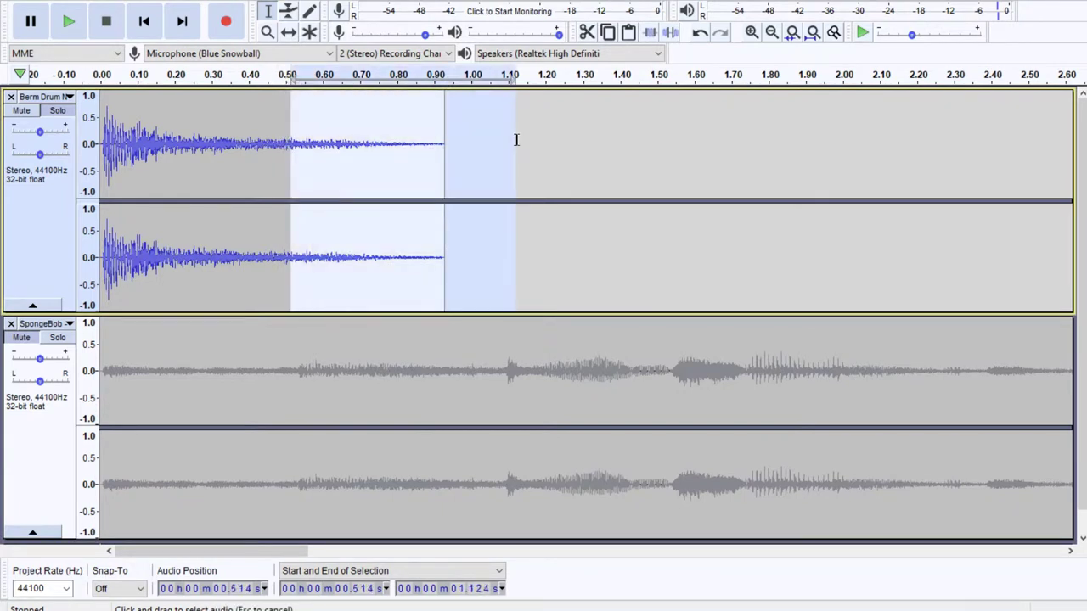
pyautogui.press('Delete')
pyautogui.click(144, 22)
pyautogui.click(69, 21)
pyautogui.click(31, 21)
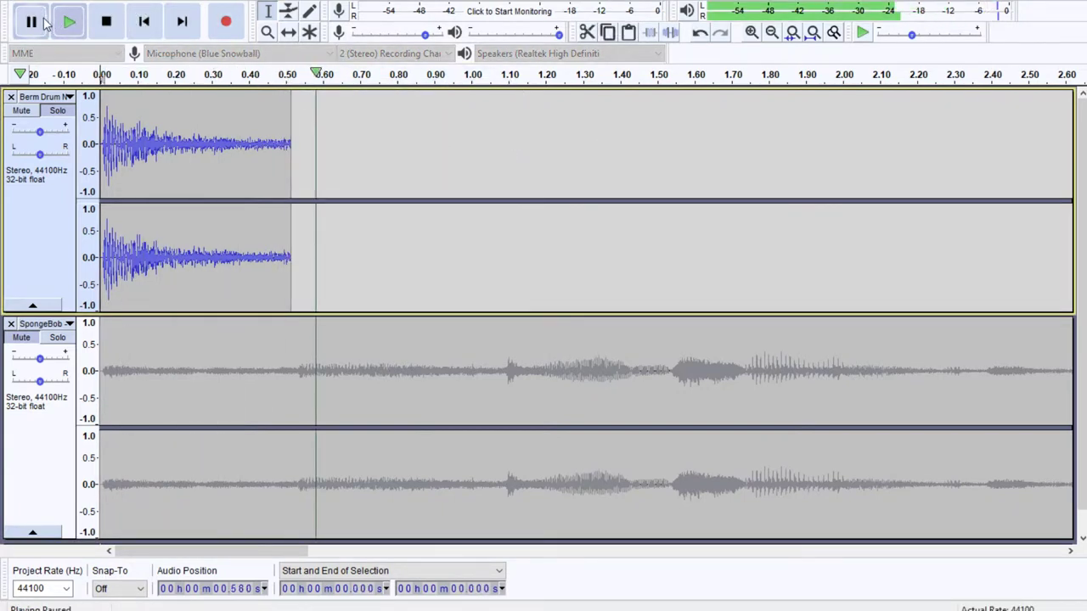
pyautogui.click(106, 22)
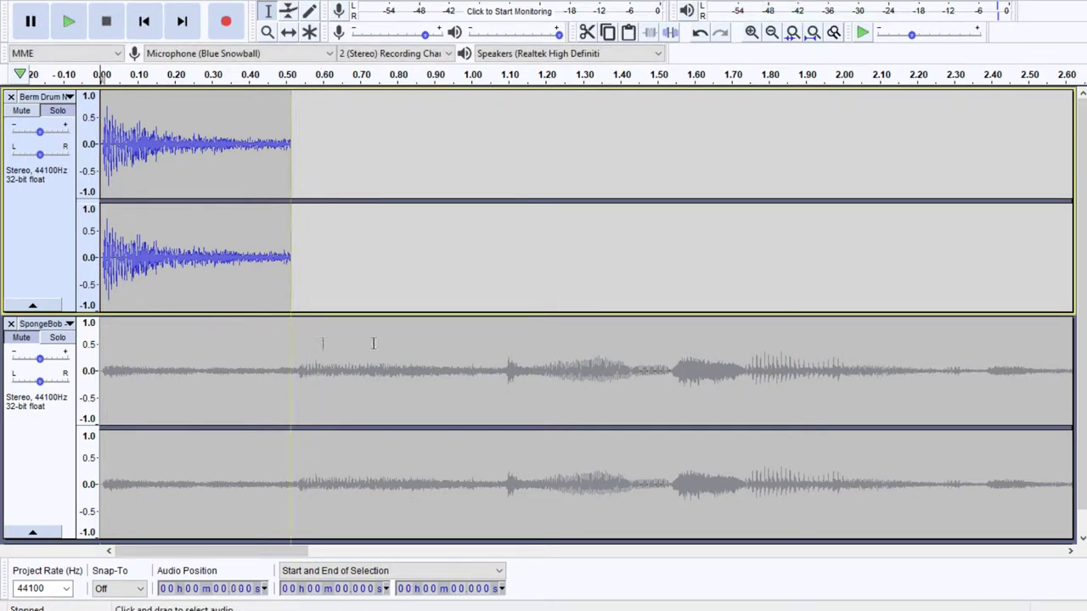
# - Mute the drum track, unmute the SpongeBob track and play it on its own
pyautogui.click(21, 111)
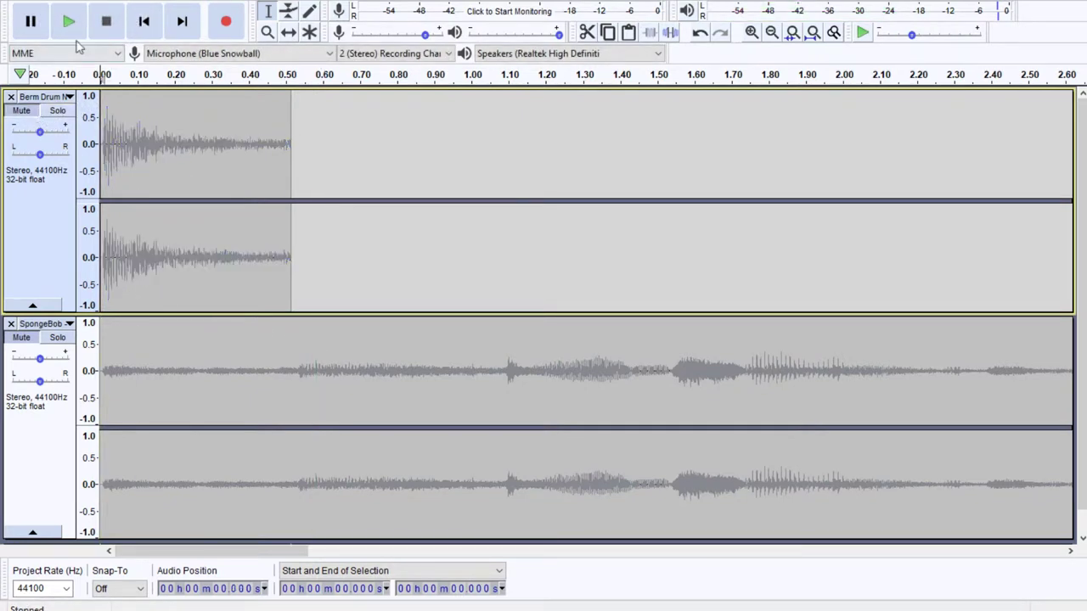
pyautogui.click(21, 337)
pyautogui.click(70, 21)
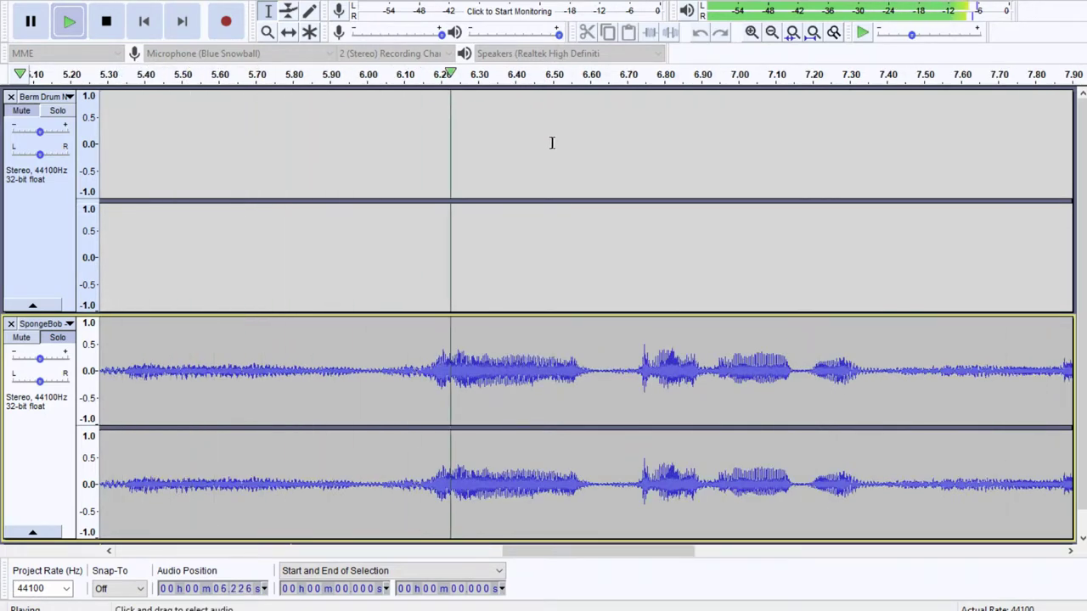
pyautogui.click(118, 30)
pyautogui.click(143, 22)
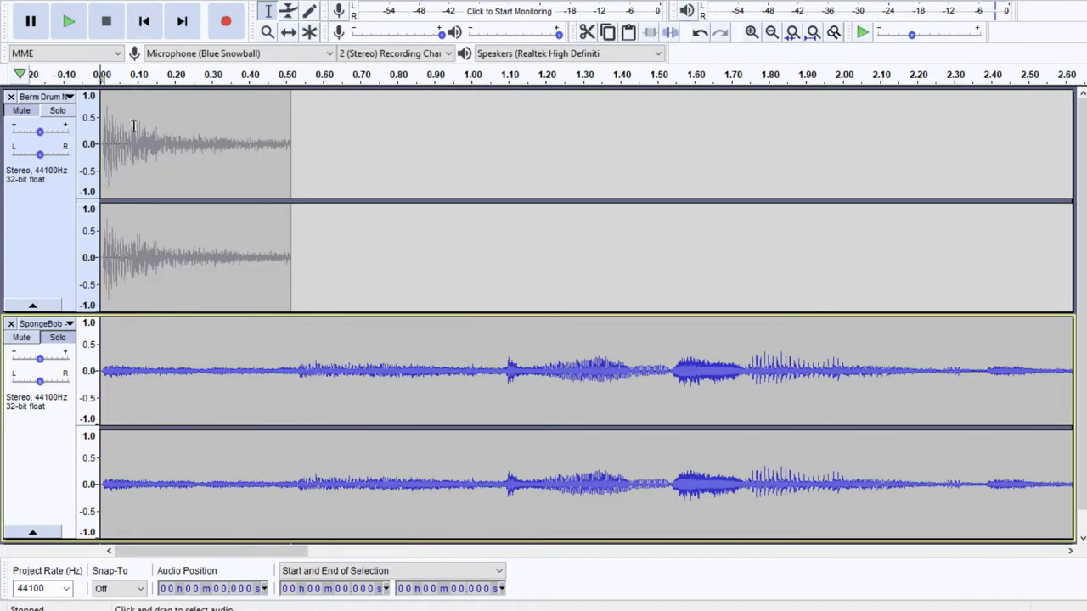
# - Amplify the entire SpongeBob track and play it back briefly
pyautogui.doubleClick(157, 383)
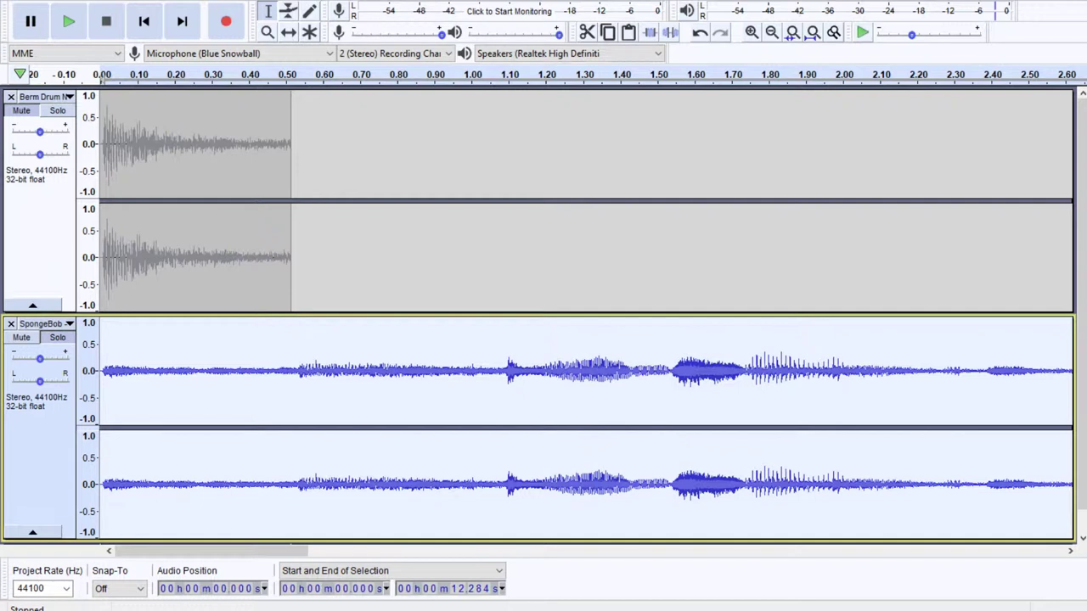
pyautogui.click(304, 37)
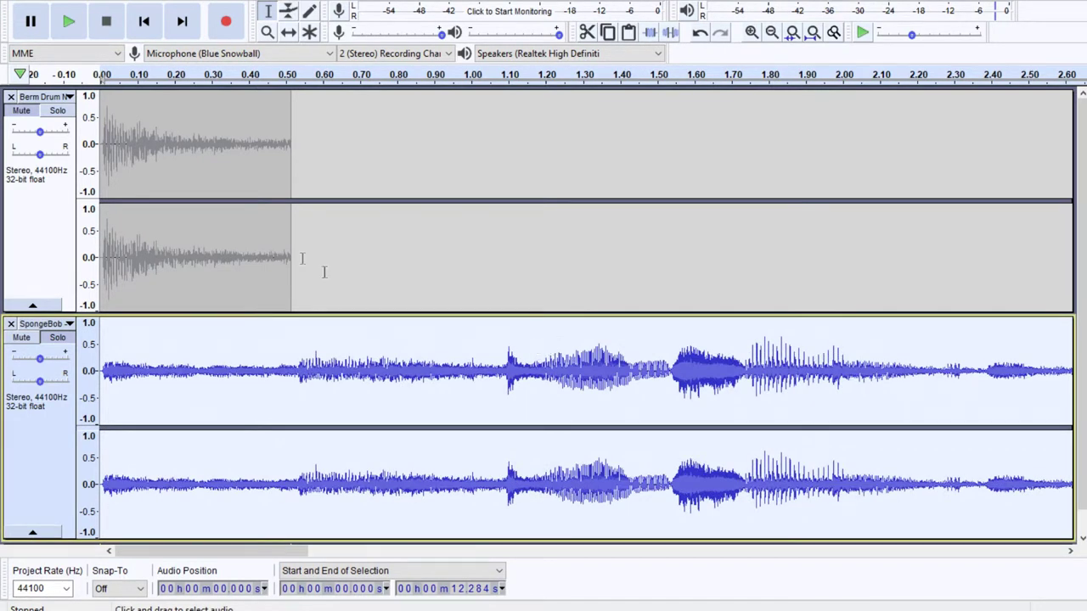
pyautogui.click(71, 23)
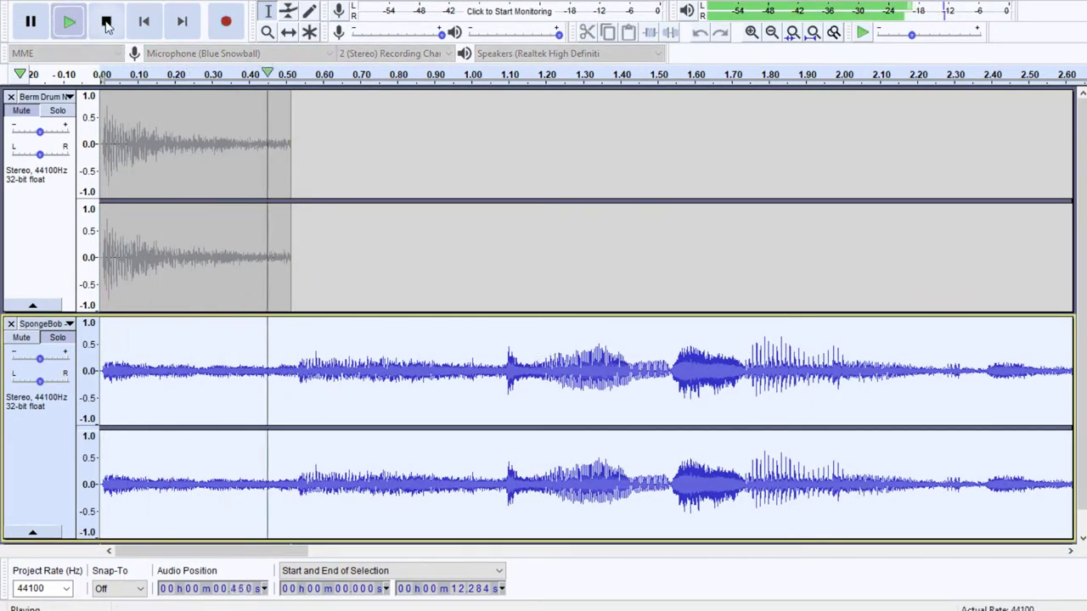
pyautogui.click(106, 22)
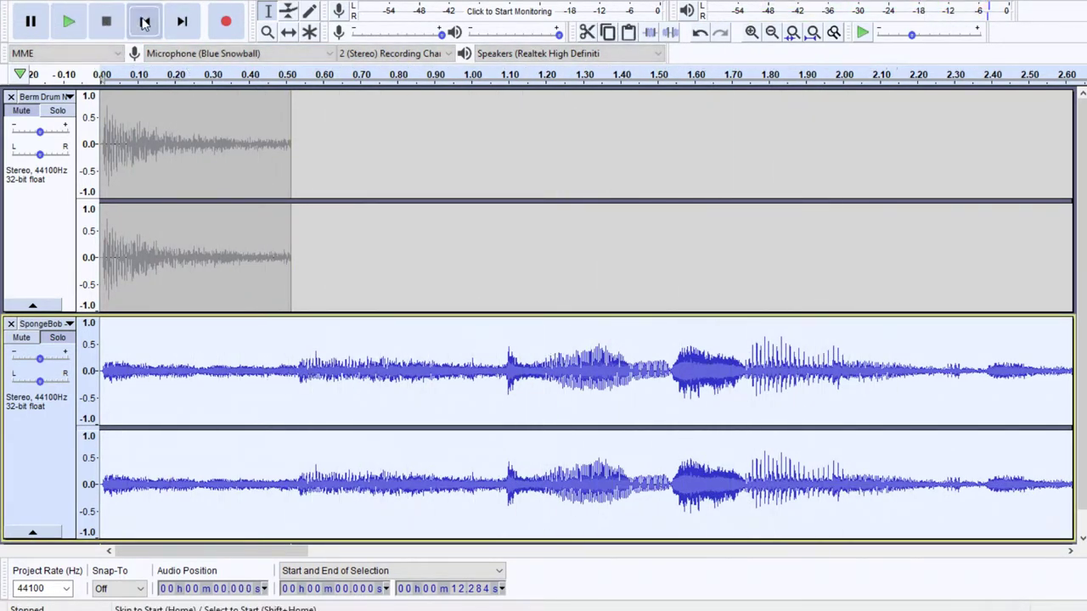
# - Make both tracks audible and repeat the same amplification on the whole drum track, playing the result
pyautogui.hotkey('ctrl', 'shift', 'a')
pyautogui.click(47, 191)
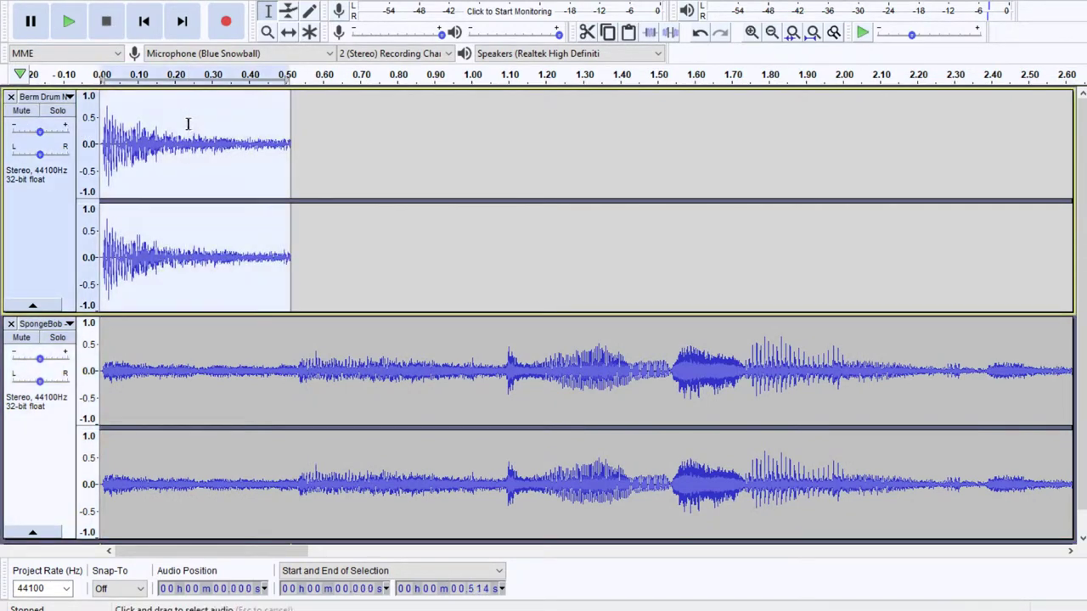
pyautogui.hotkey('ctrl', 'r')
pyautogui.click(68, 22)
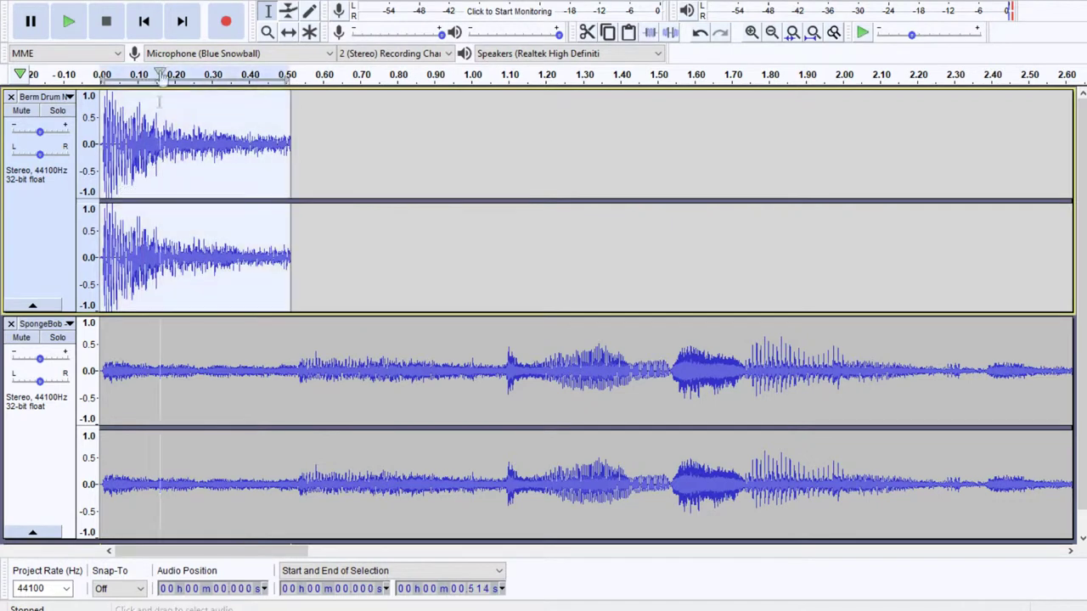
# - Split both stereo tracks, keeping only the drum's right channel and the SpongeBob clip's left channel
pyautogui.hotkey('ctrl', 'shift', 'a')
pyautogui.click(68, 98)
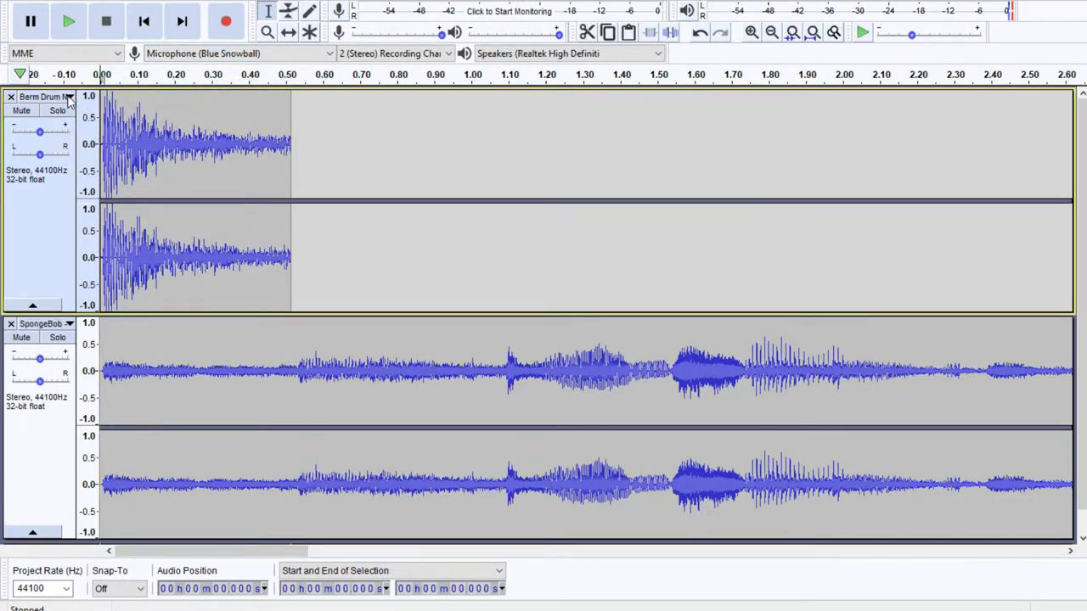
pyautogui.click(157, 316)
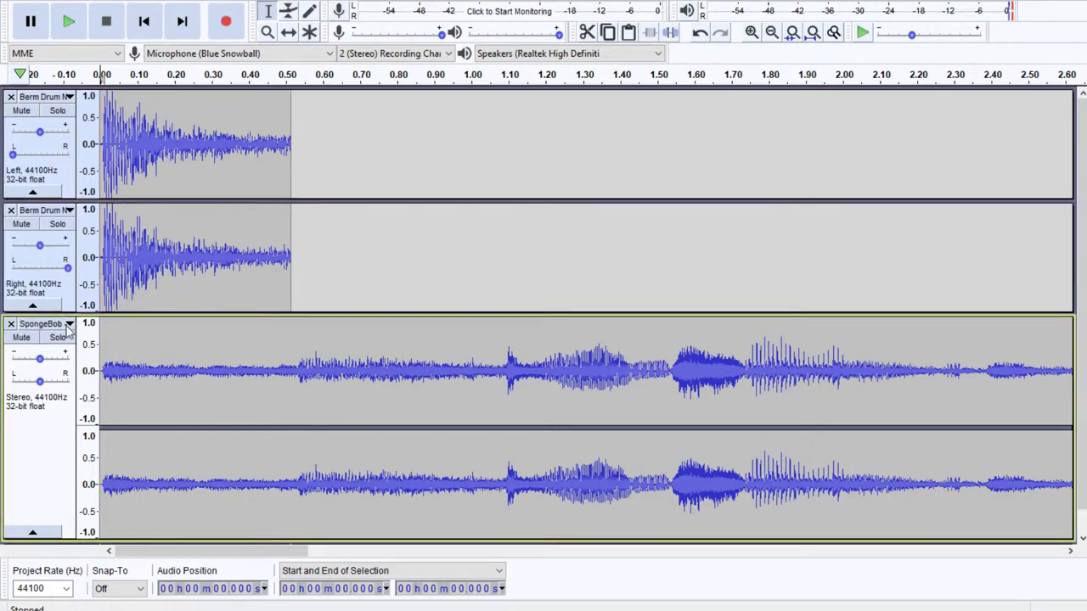
pyautogui.click(11, 97)
pyautogui.click(11, 323)
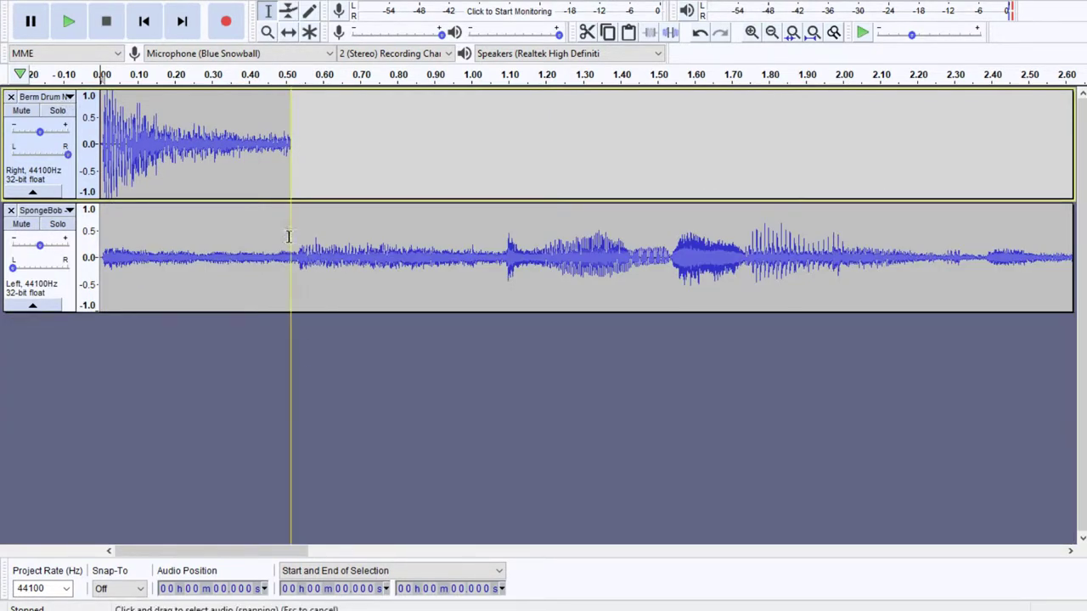
# - Copy the whole drum beat and paste it directly after itself at 0.514 s on the drum track
pyautogui.doubleClick(233, 144)
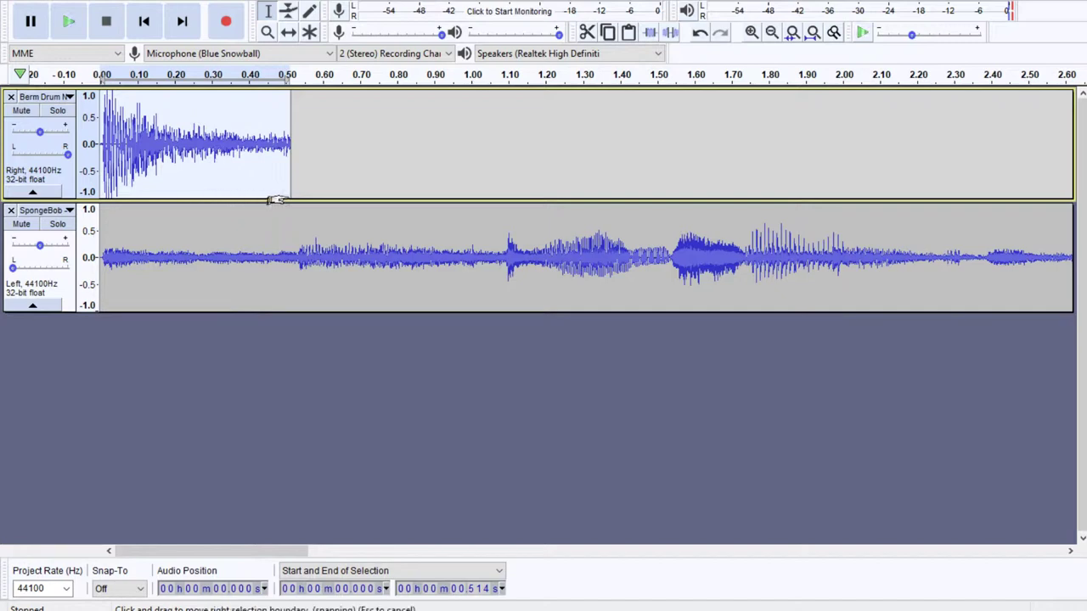
pyautogui.click(267, 32)
pyautogui.rightClick(212, 145)
pyautogui.rightClick(212, 145)
pyautogui.rightClick(154, 149)
pyautogui.click(267, 10)
pyautogui.click(118, 138)
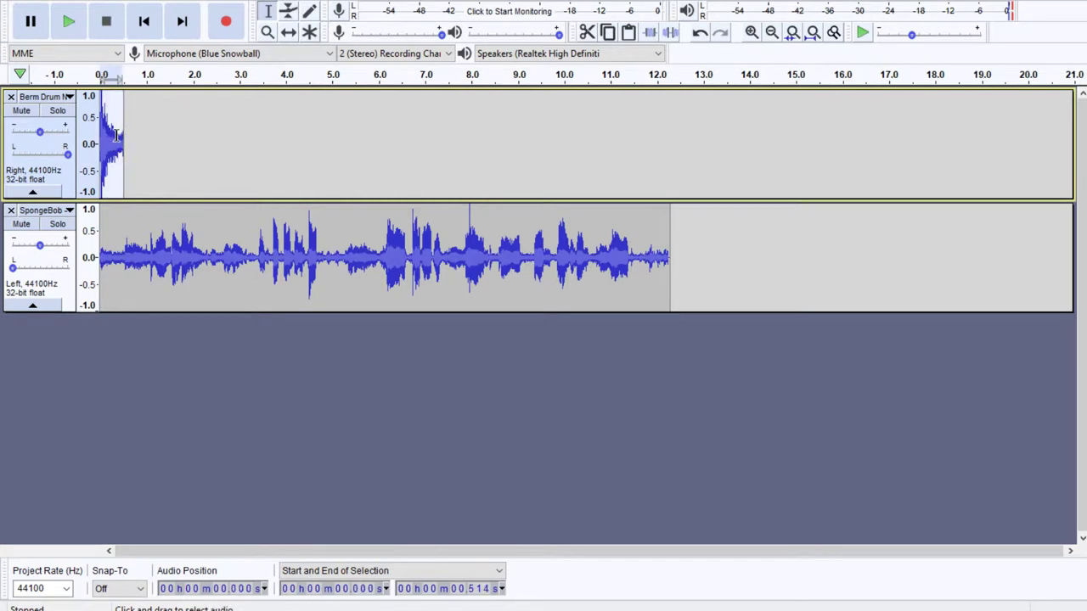
pyautogui.click(119, 140)
pyautogui.doubleClick(108, 140)
pyautogui.click(124, 151)
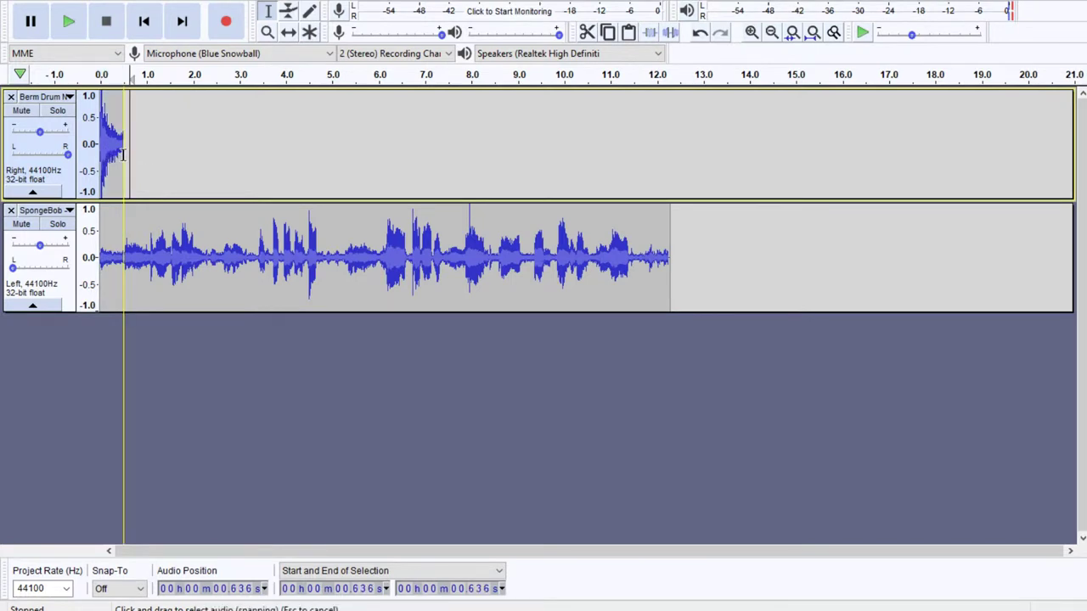
pyautogui.hotkey('ctrl', 'v')
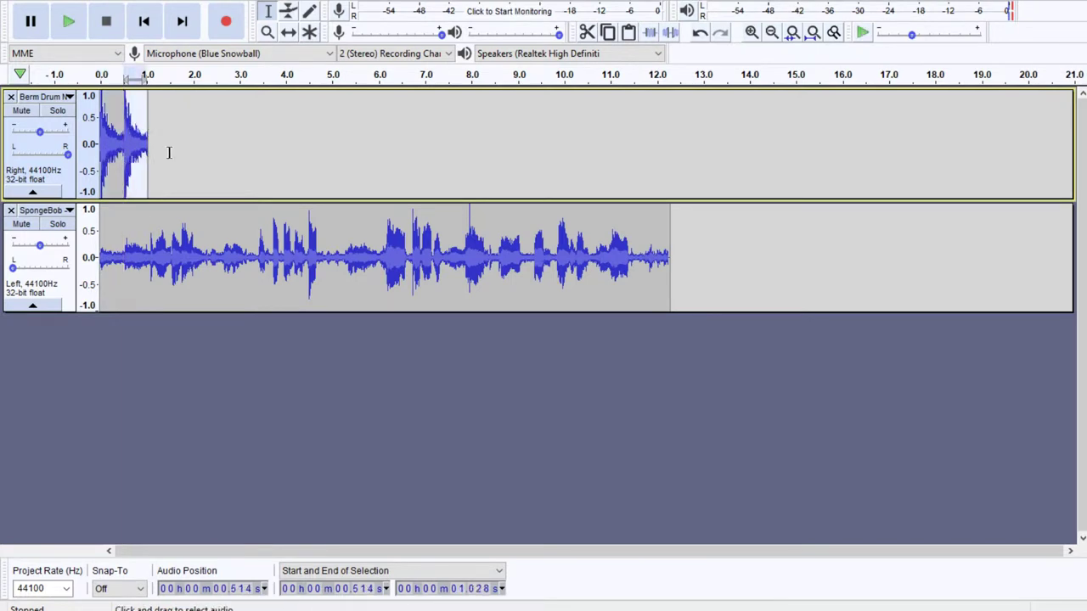
# - Copy the two-beat drum pattern and paste it four times end to end, extending the drum track to 5.139 s
pyautogui.moveTo(169, 153); pyautogui.dragTo(101, 154)
pyautogui.hotkey('ctrl', 'c')
pyautogui.click(149, 161)
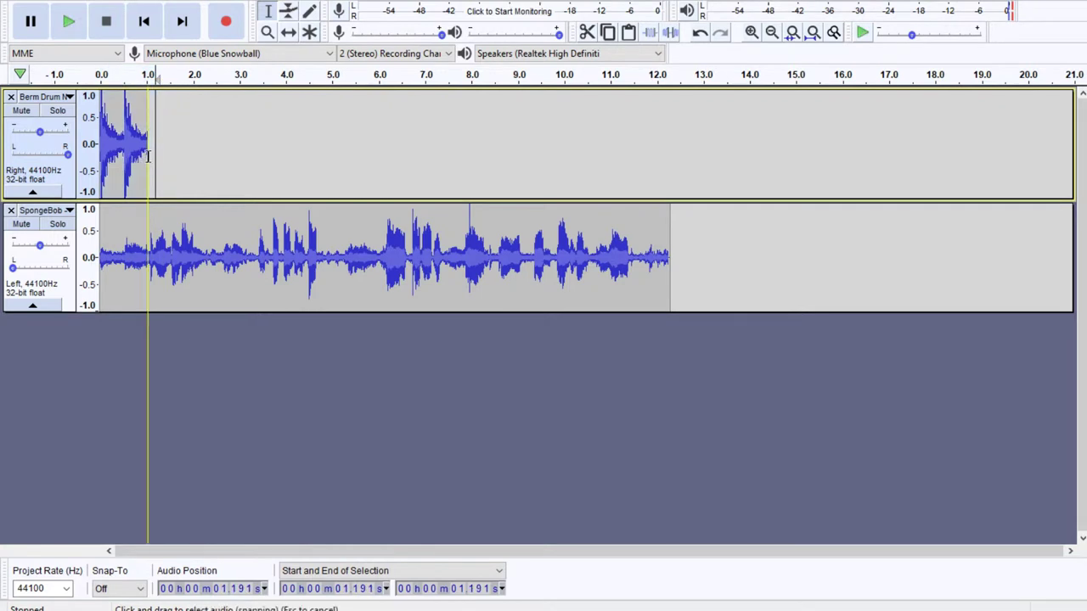
pyautogui.hotkey('ctrl', 'v')
pyautogui.click(145, 159)
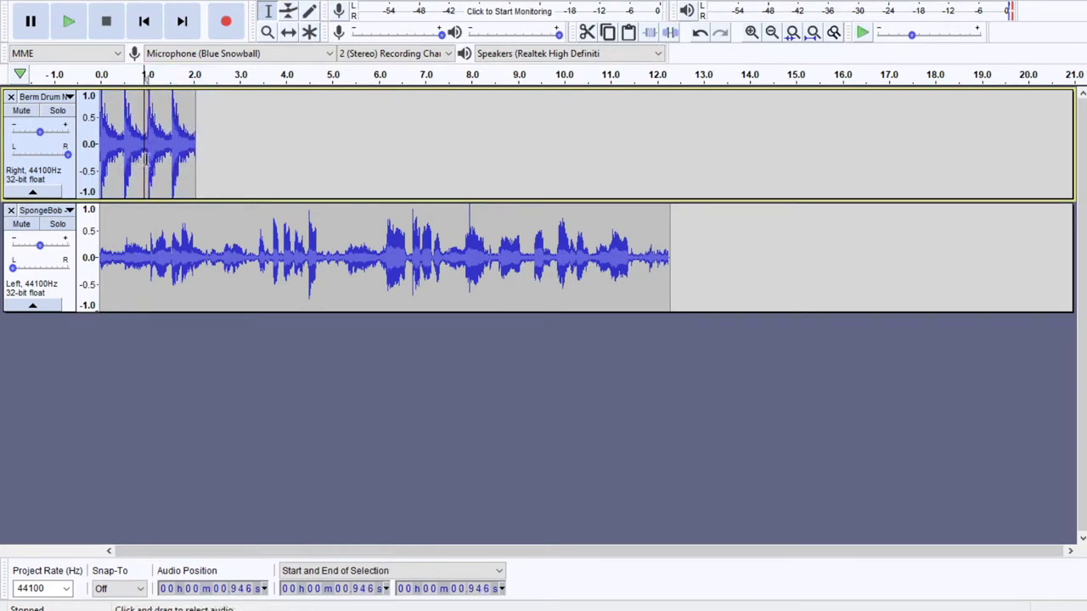
pyautogui.click(197, 159)
pyautogui.hotkey('ctrl', 'v')
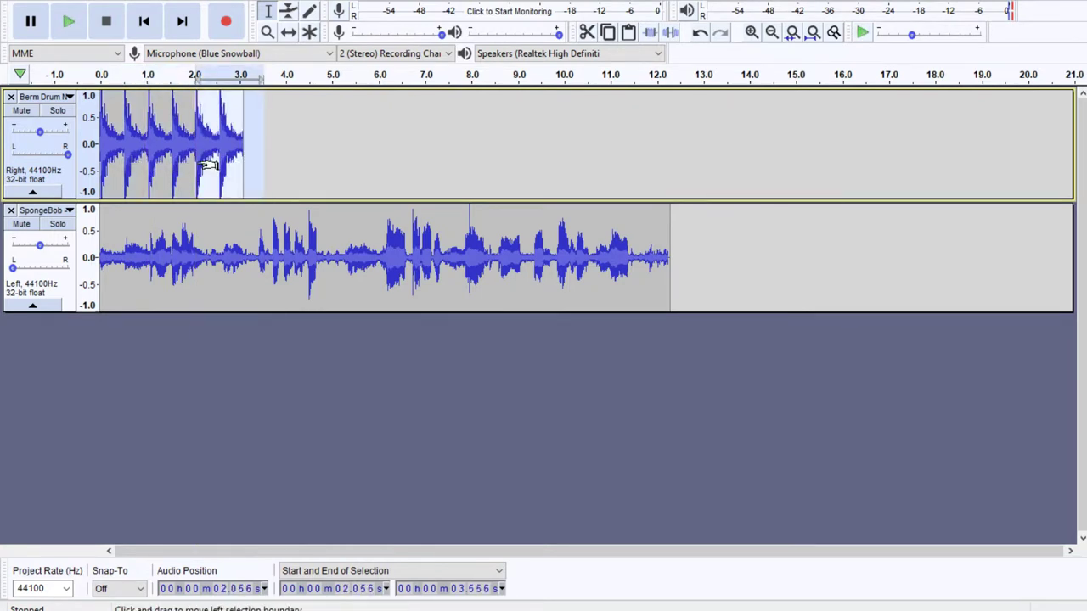
pyautogui.click(245, 158)
pyautogui.hotkey('ctrl', 'v')
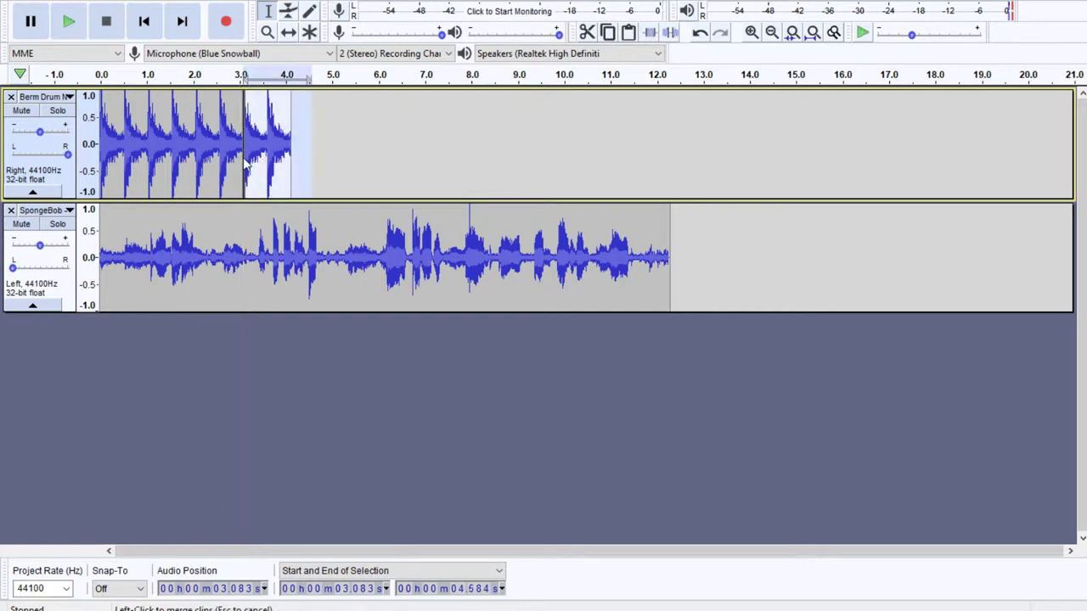
pyautogui.click(290, 152)
pyautogui.hotkey('ctrl', 'v')
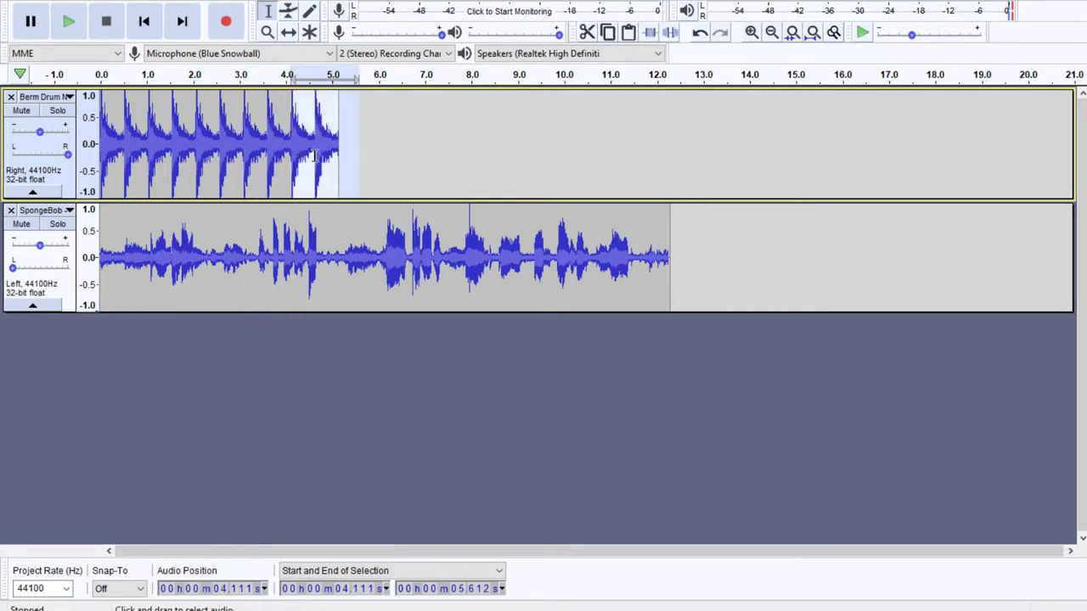
# - Try to double the drum sequence by copying all ten beats and pasting them at 5.204 s
pyautogui.doubleClick(314, 155)
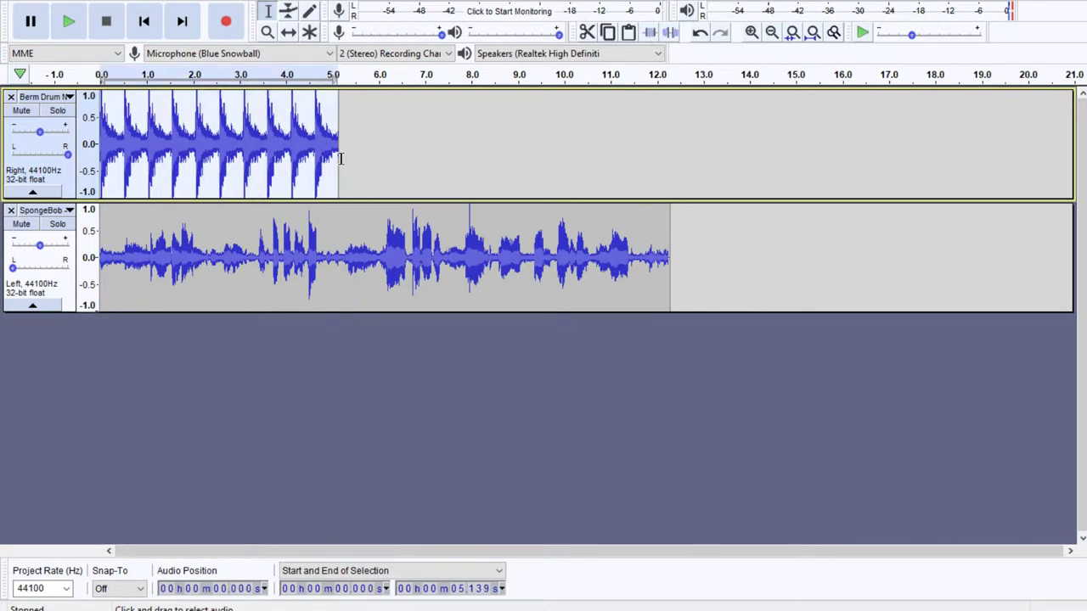
pyautogui.click(341, 158)
pyautogui.hotkey('ctrl', 'v')
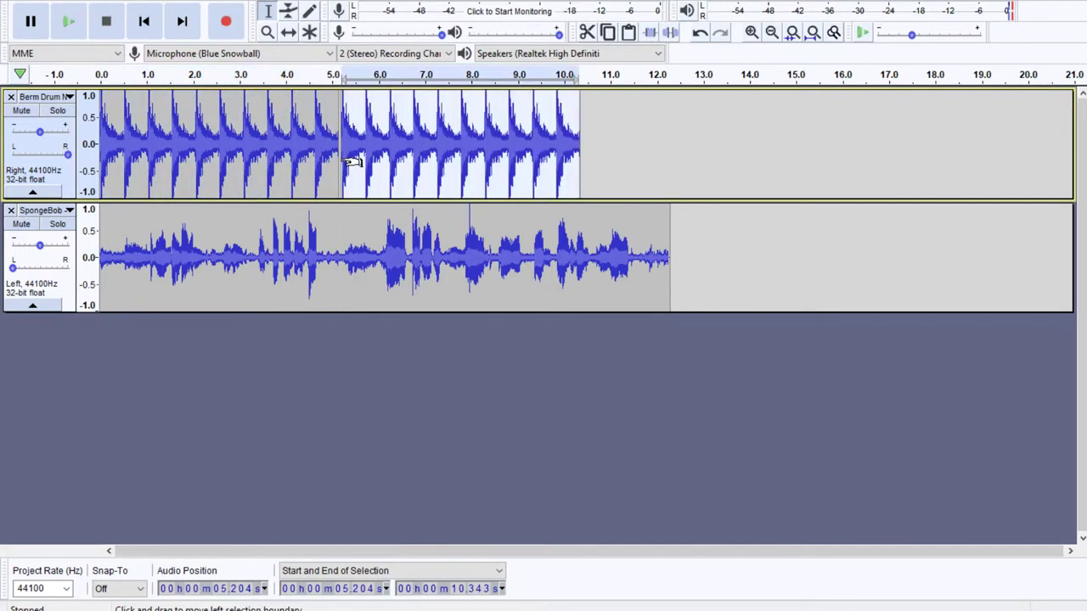
# - Remove the pasted ten-beat copy from the end of the drum track
pyautogui.hotkey('shift', 'Home')
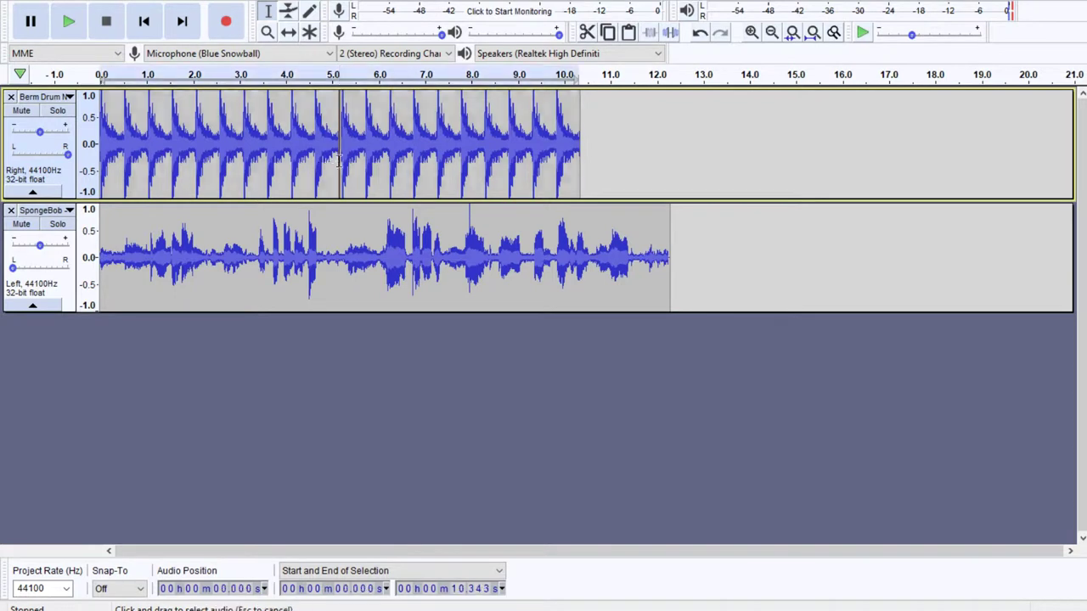
pyautogui.moveTo(338, 161); pyautogui.dragTo(340, 161)
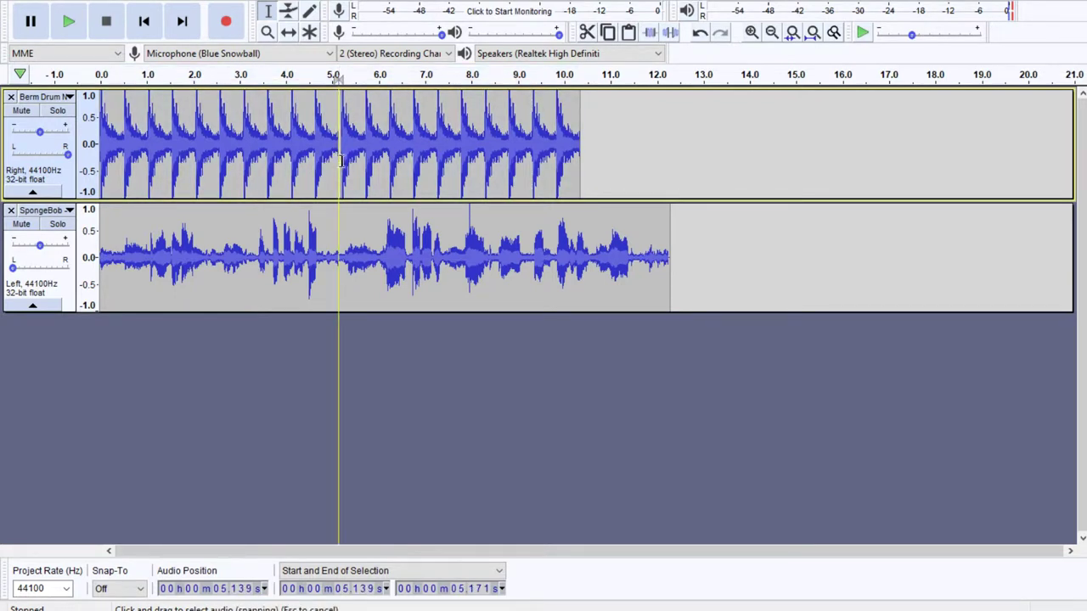
pyautogui.hotkey('shift', 'End')
pyautogui.press('Delete')
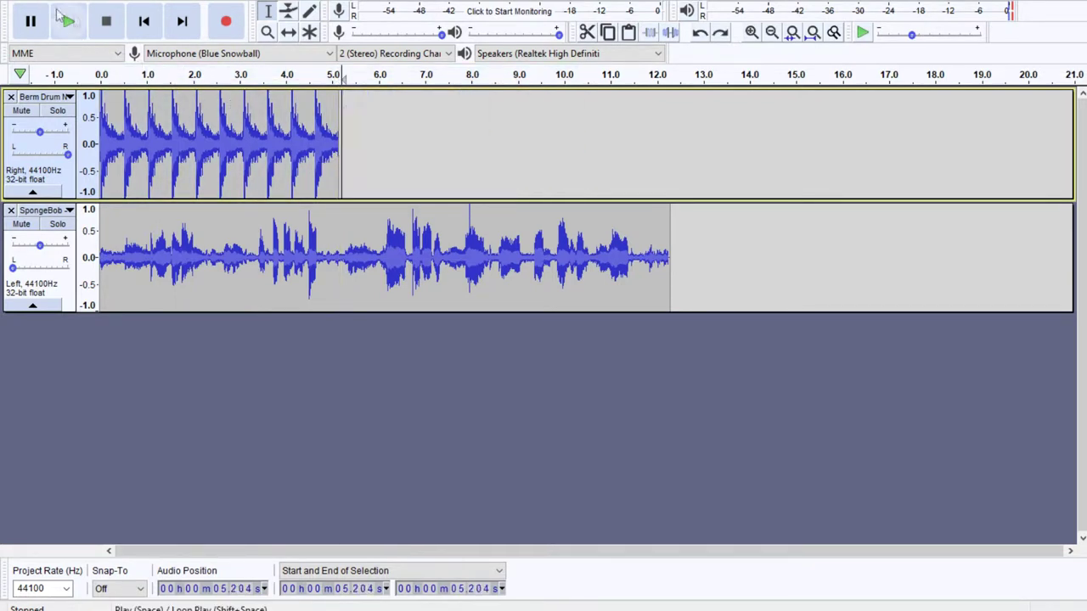
# - Paste the ten-beat drum sequence twice more end to end and delete the excess beyond the SpongeBob clip's end at 12.284 s
pyautogui.hotkey('ctrl', 'v')
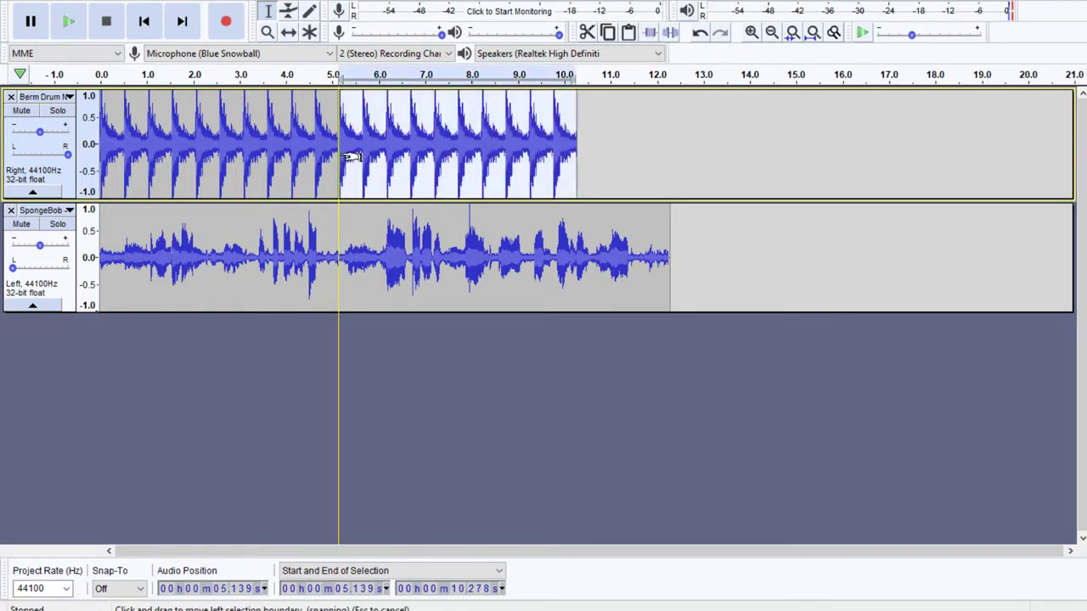
pyautogui.click(567, 159)
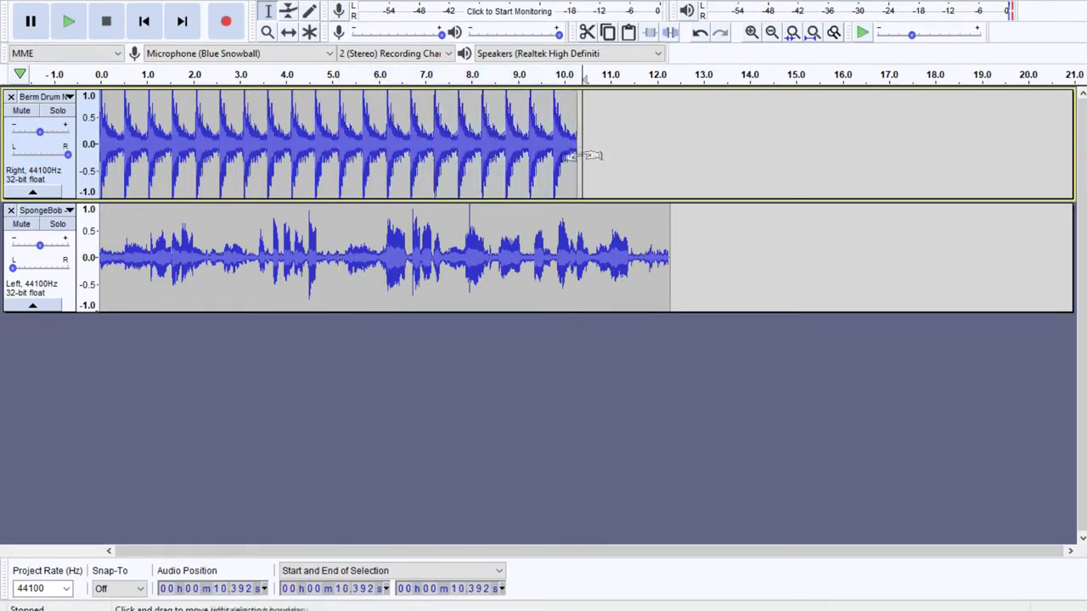
pyautogui.hotkey('ctrl', 'v')
pyautogui.moveTo(669, 158); pyautogui.dragTo(963, 162)
pyautogui.press('Delete')
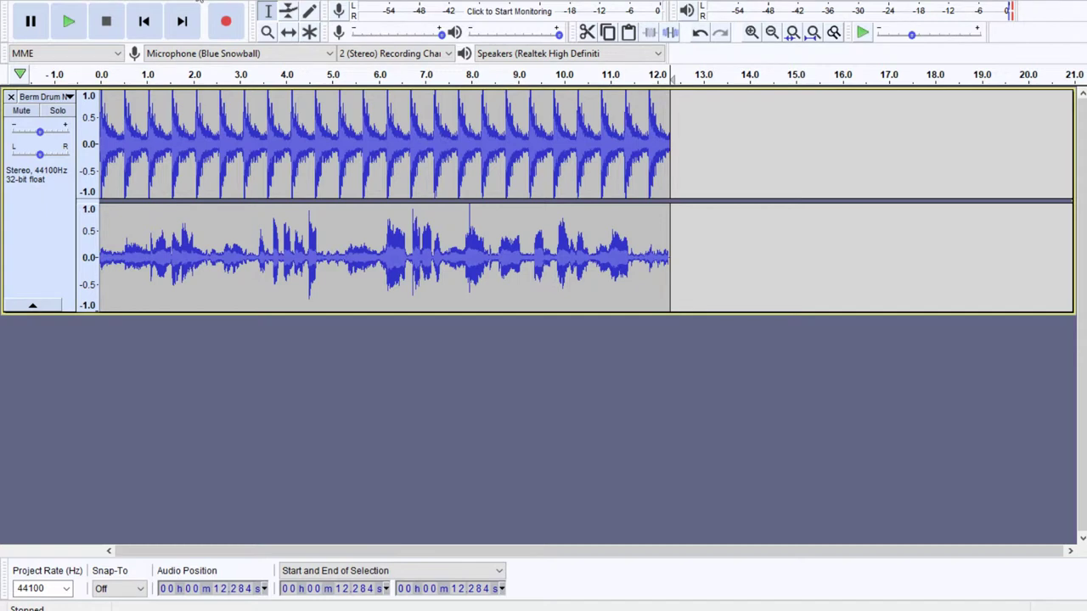
# - Combine the drums and SpongeBob clip into one stereo track, apply the channel-blending effect to all of it, and play the result
pyautogui.hotkey('ctrl', 'a')
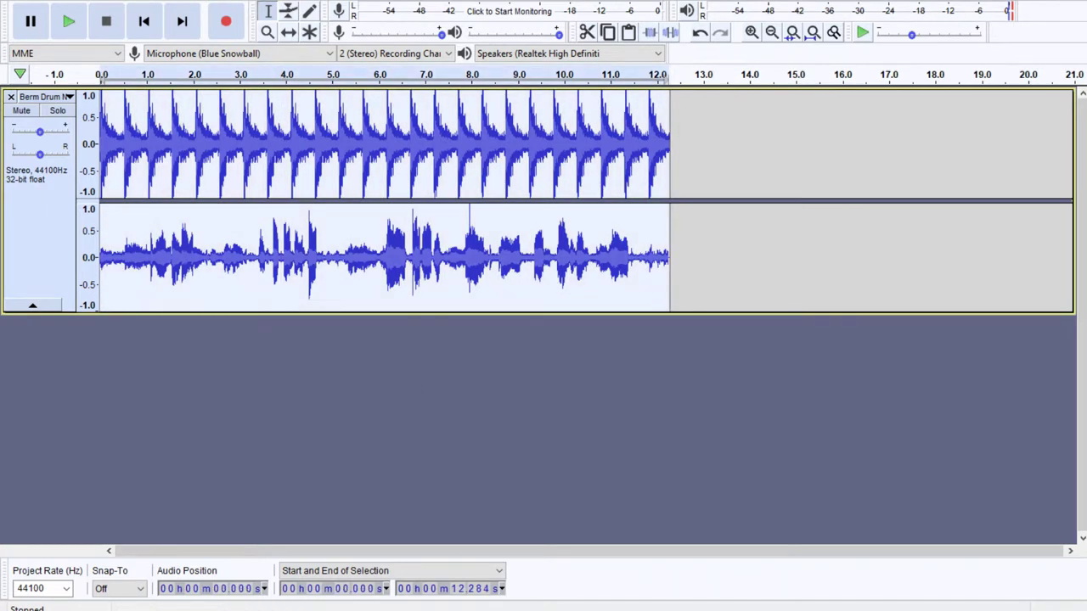
pyautogui.click(585, 393)
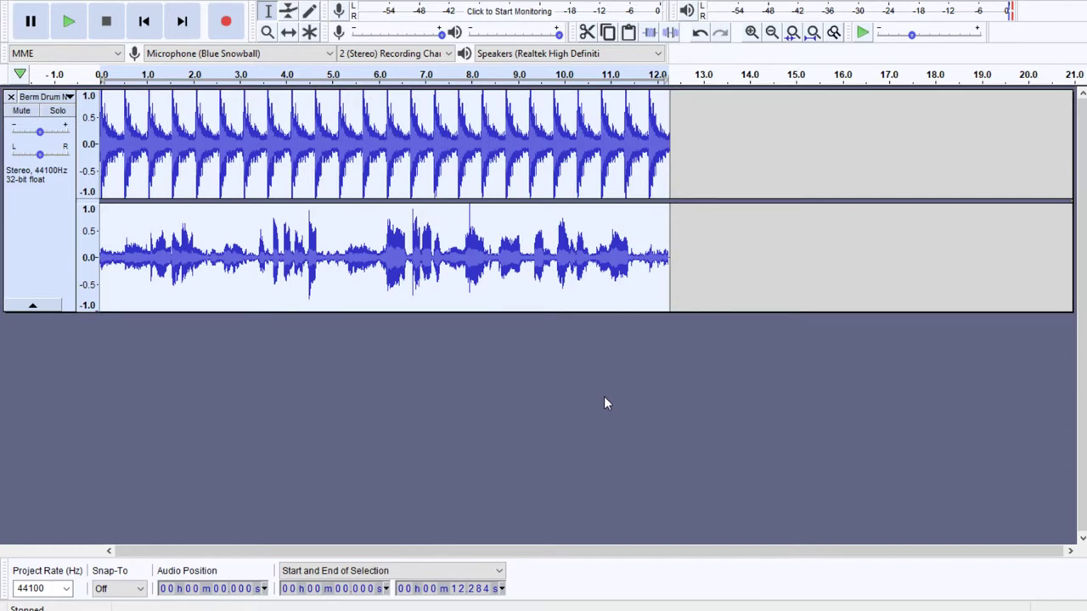
pyautogui.hotkey('ctrl', 'z')
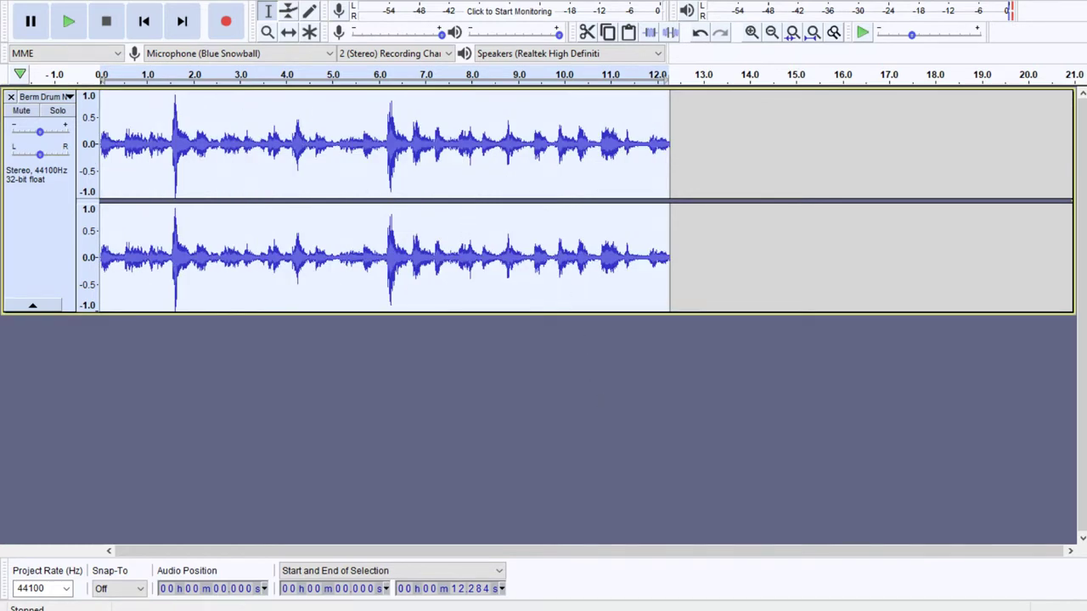
pyautogui.click(66, 32)
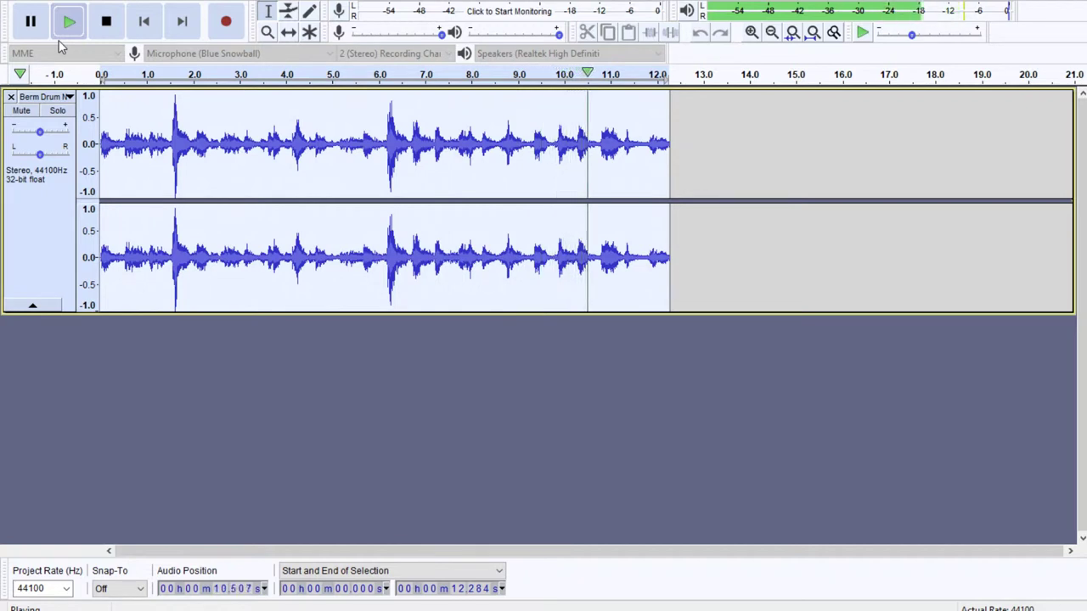
pyautogui.click(106, 21)
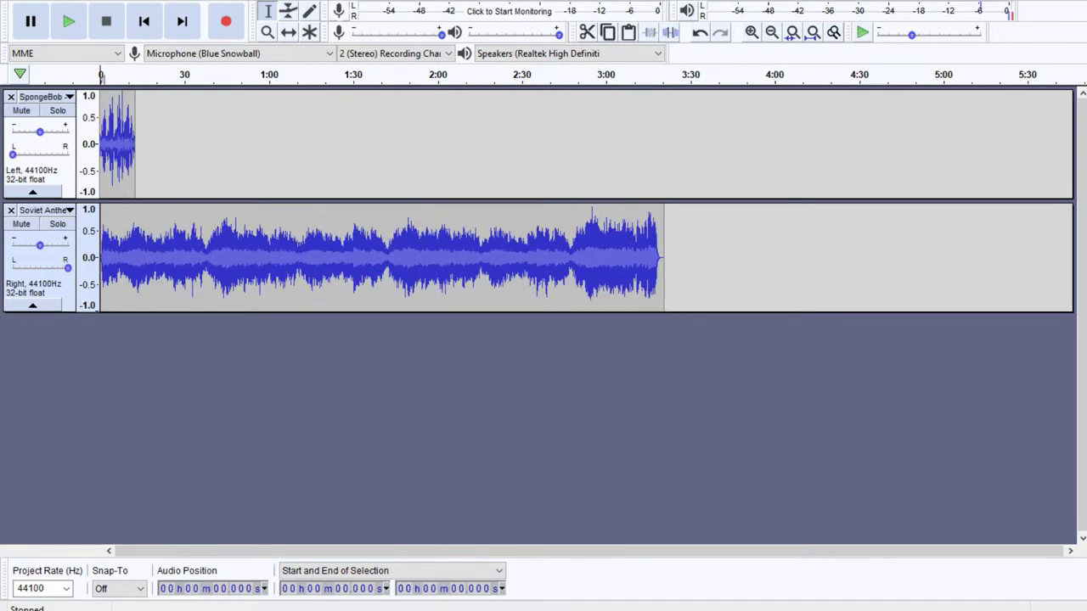
# - Silence the Soviet Anthem track, play the SpongeBob clip alone from the start, and reactivate the anthem
pyautogui.click(473, 399)
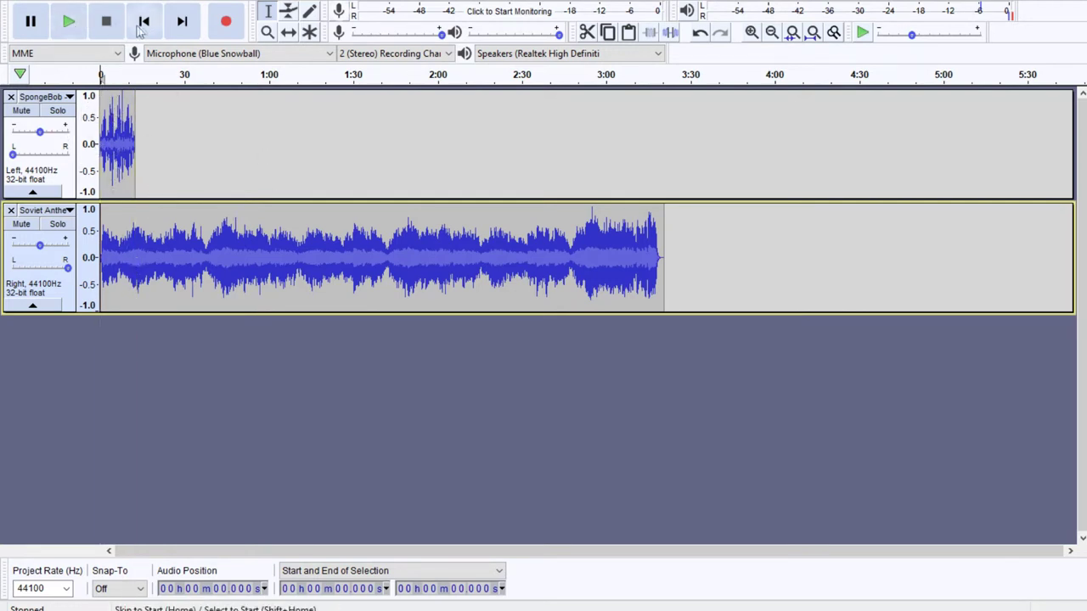
pyautogui.click(21, 223)
pyautogui.click(68, 22)
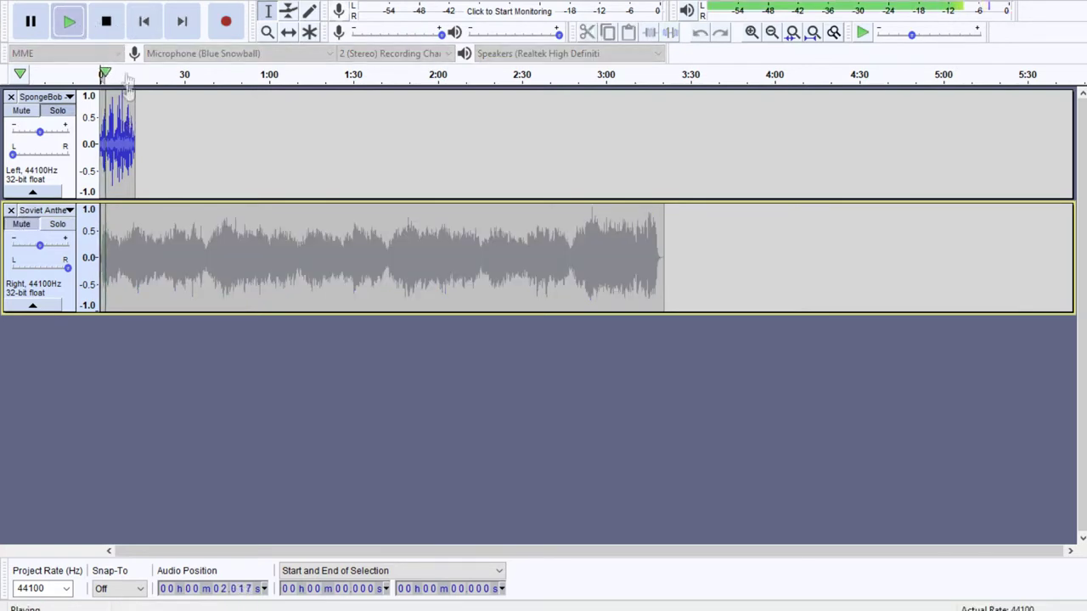
pyautogui.click(106, 21)
pyautogui.click(23, 224)
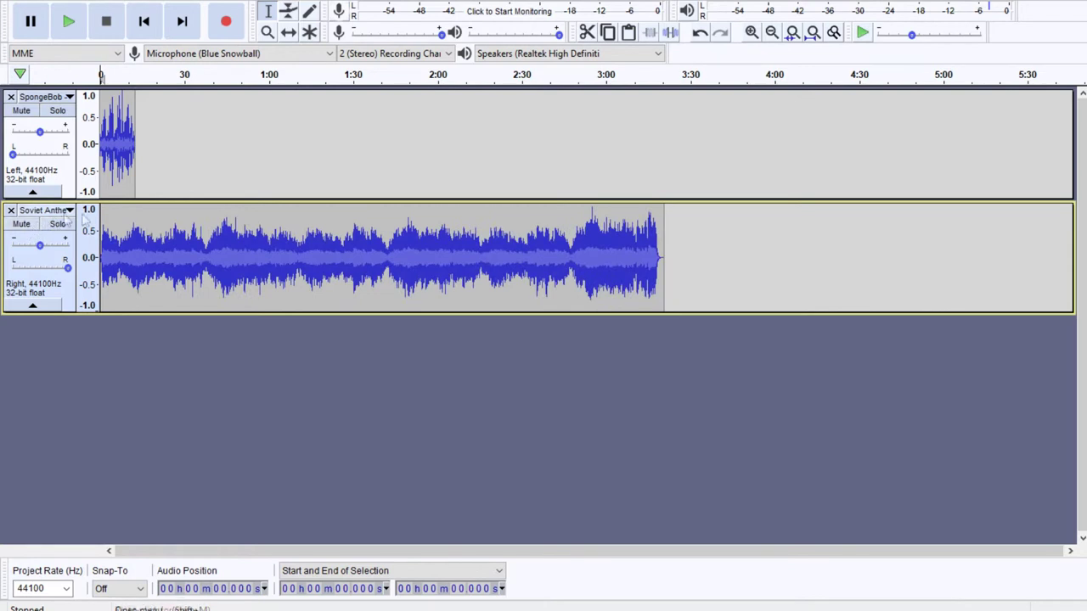
# - Mute the SpongeBob track and listen to the Soviet Anthem from the start and from 13.735 s to find a cut point
pyautogui.moveTo(137, 234); pyautogui.dragTo(135, 232)
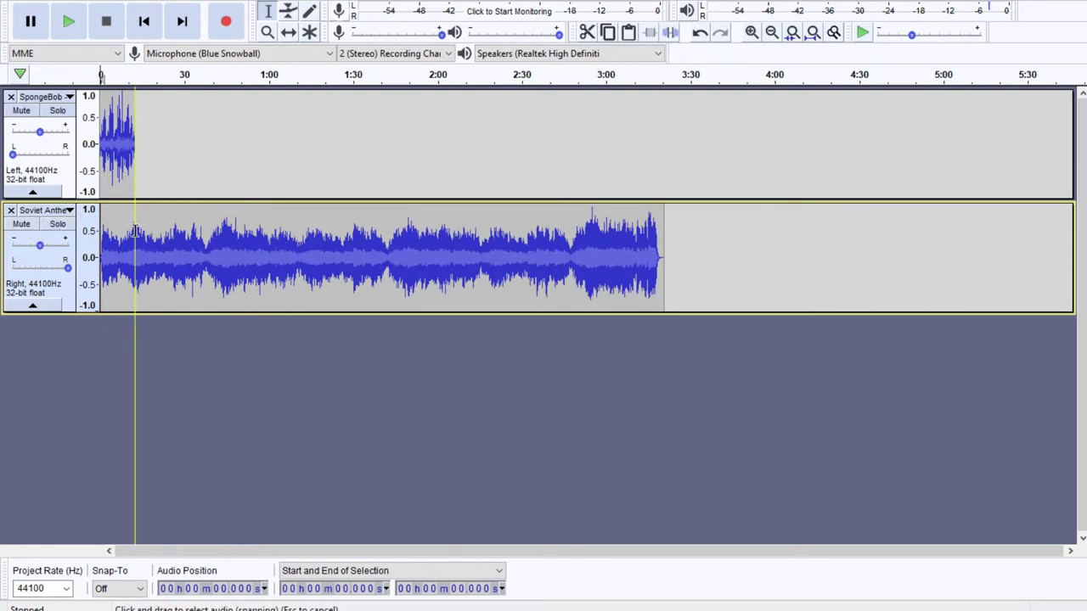
pyautogui.click(33, 123)
pyautogui.click(21, 110)
pyautogui.click(68, 22)
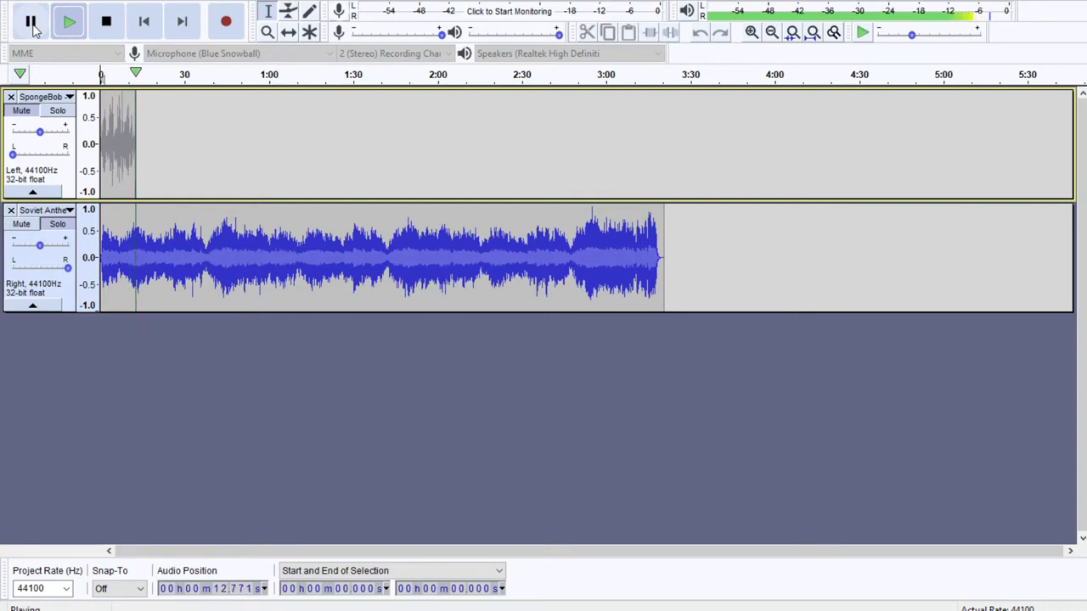
pyautogui.click(32, 25)
pyautogui.click(138, 241)
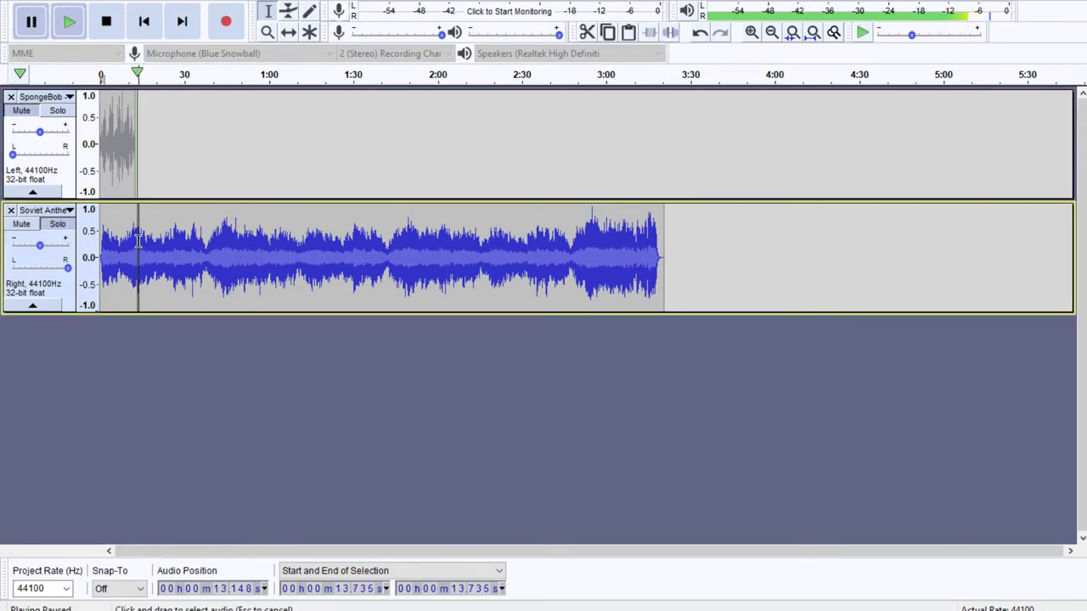
pyautogui.click(69, 32)
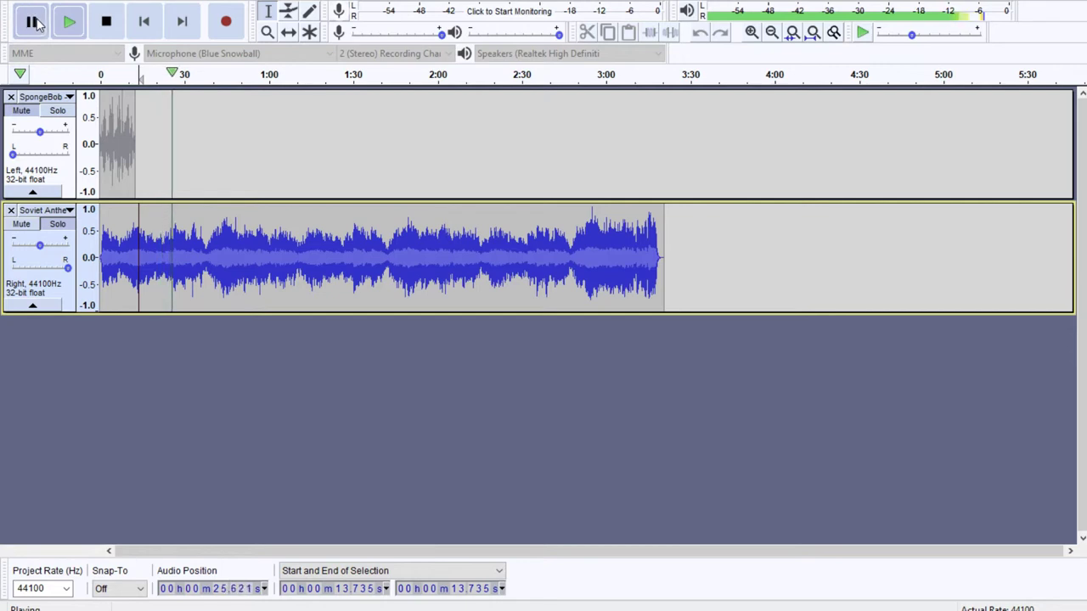
pyautogui.click(34, 23)
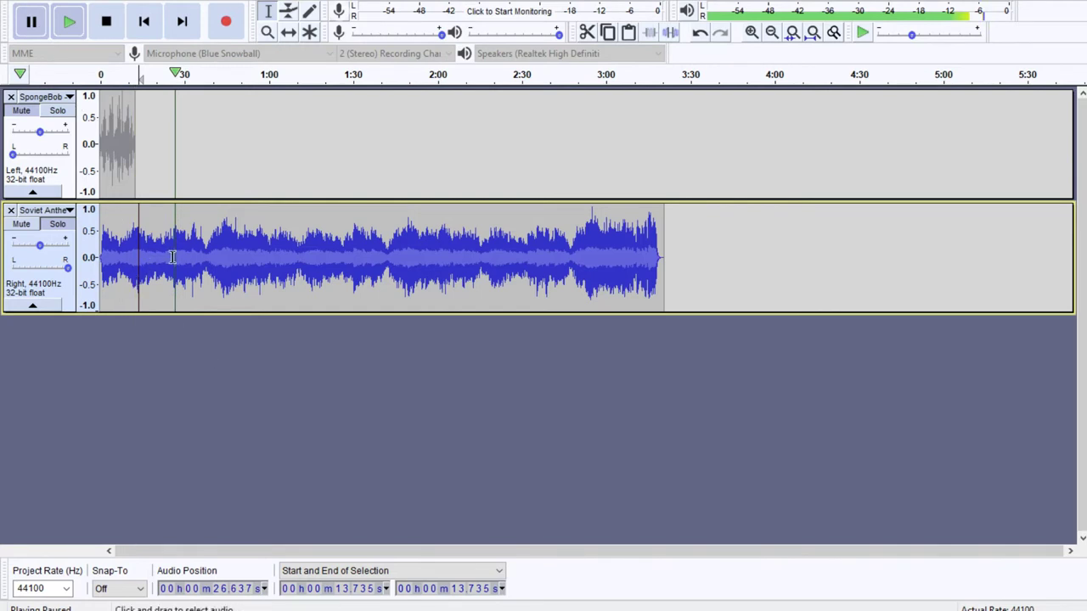
# - Delete the Soviet Anthem audio after 25.854 s and play its ending from 23.700 s
pyautogui.moveTo(174, 257); pyautogui.dragTo(504, 263)
pyautogui.press('Delete')
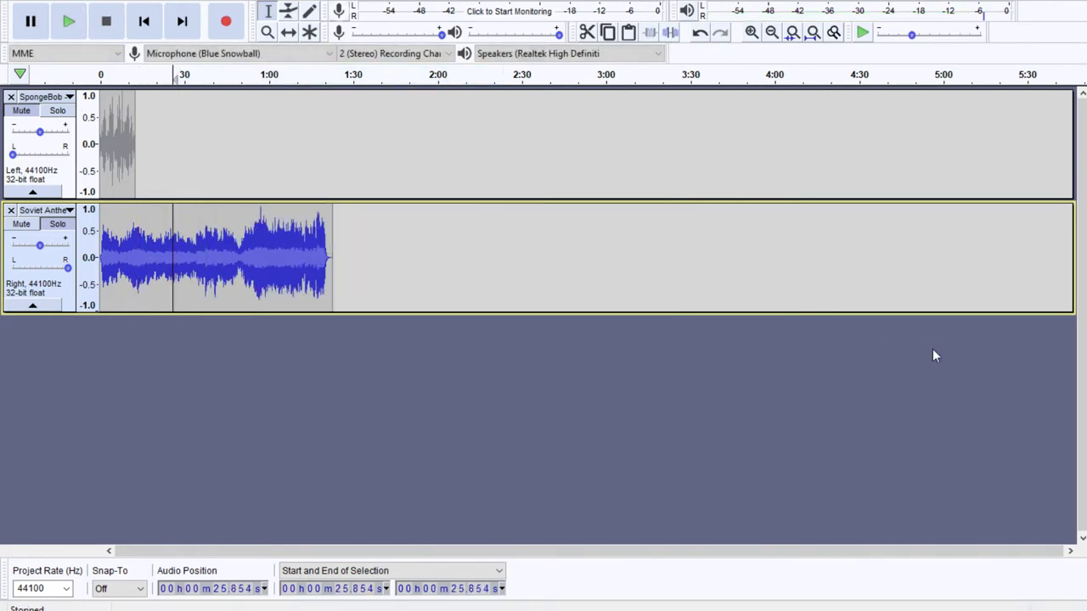
pyautogui.moveTo(183, 257); pyautogui.dragTo(453, 260)
pyautogui.press('Delete')
pyautogui.click(168, 254)
pyautogui.click(82, 21)
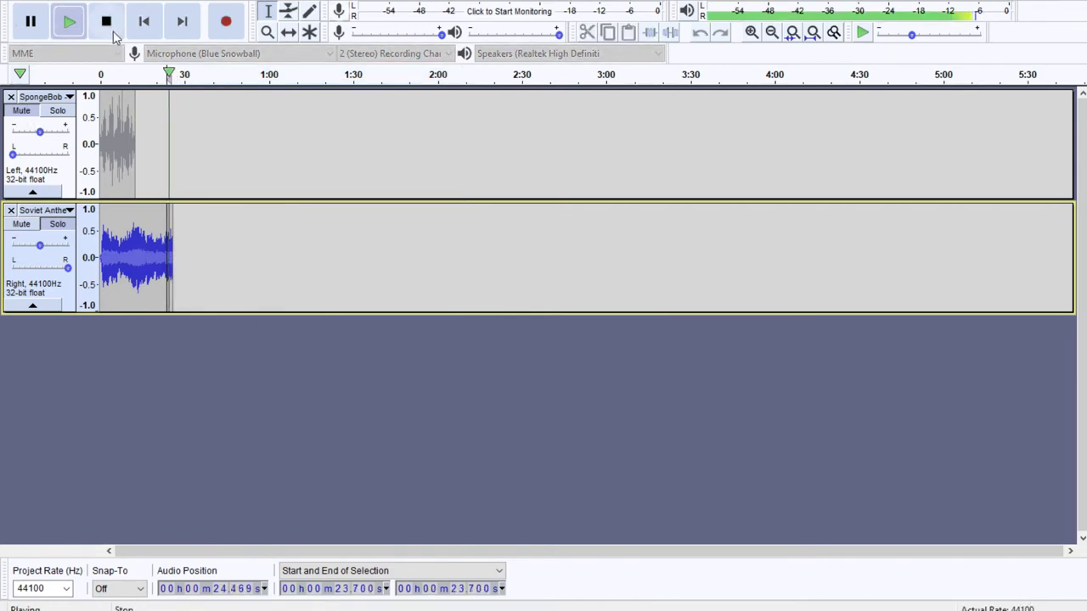
pyautogui.click(112, 32)
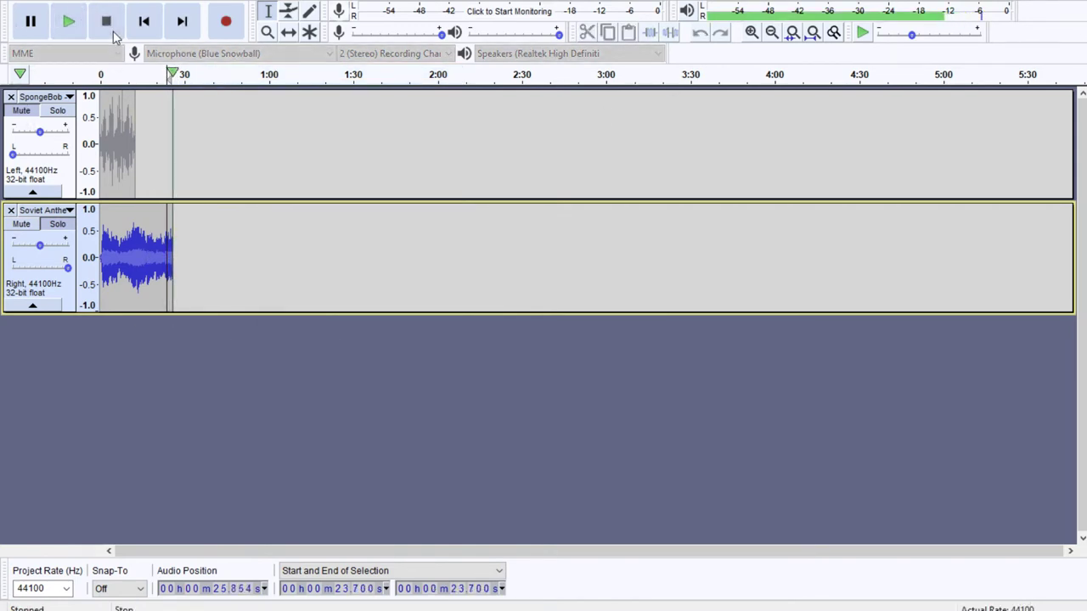
# - Unmute the SpongeBob track, copy its whole clip, and paste it twice end to end at 12.284 s and 24.568 s
pyautogui.doubleClick(121, 145)
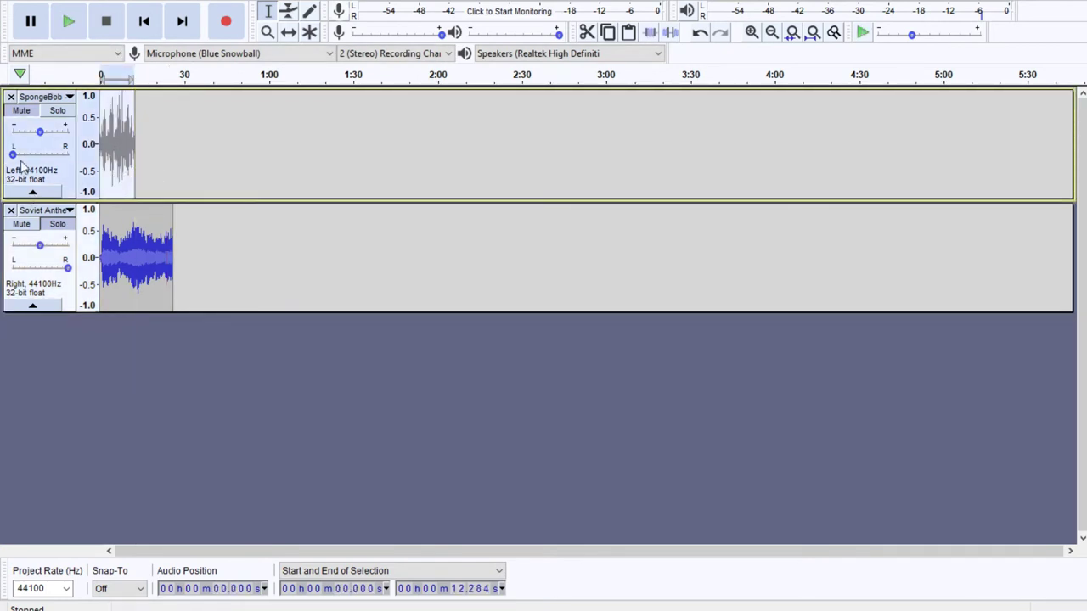
pyautogui.click(21, 110)
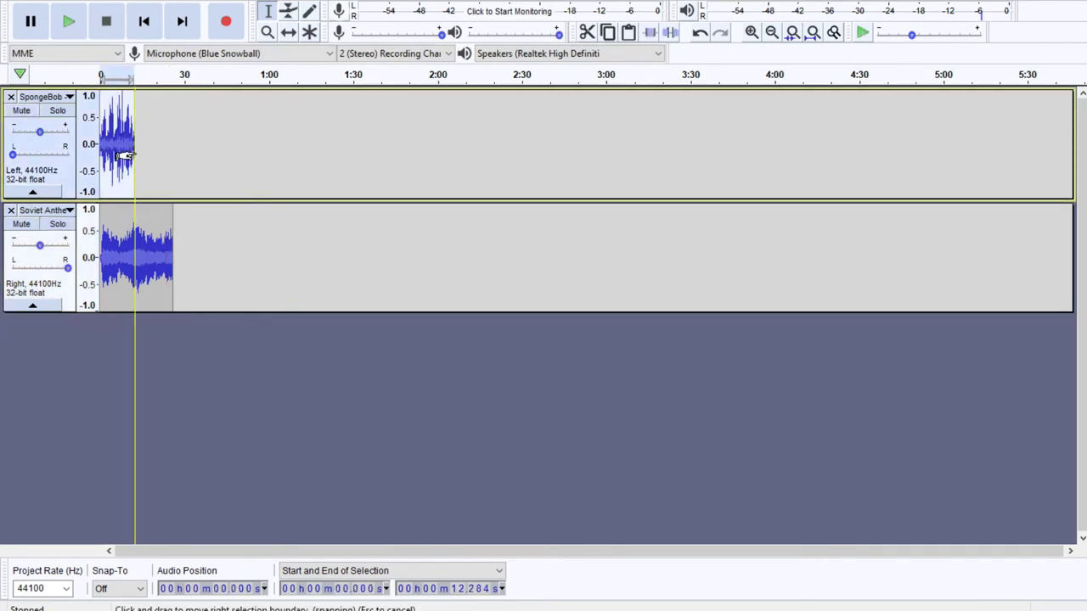
pyautogui.click(135, 156)
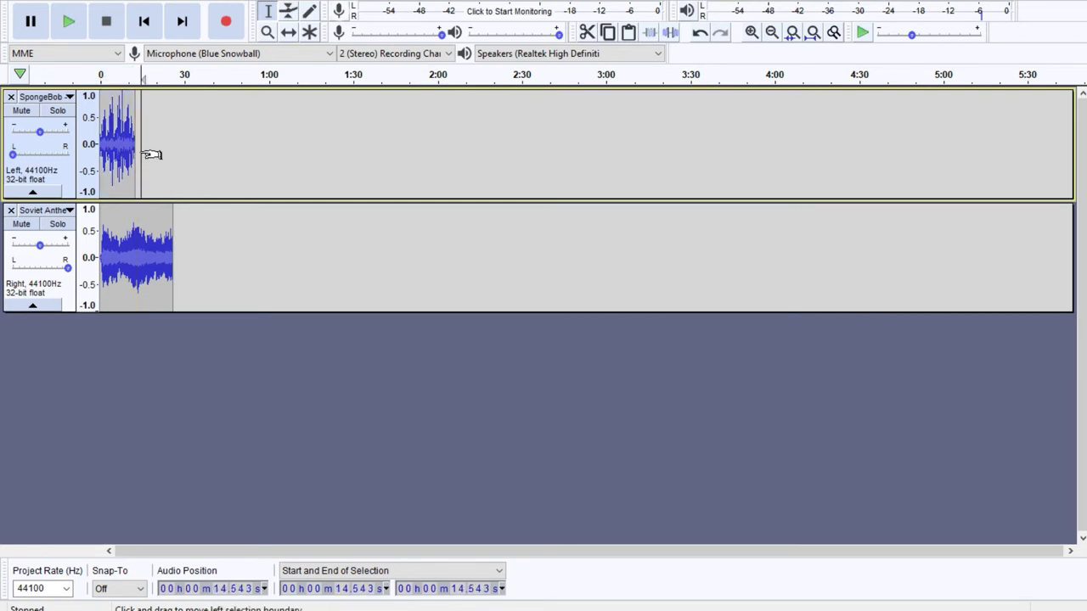
pyautogui.hotkey('ctrl', 'v')
pyautogui.click(136, 157)
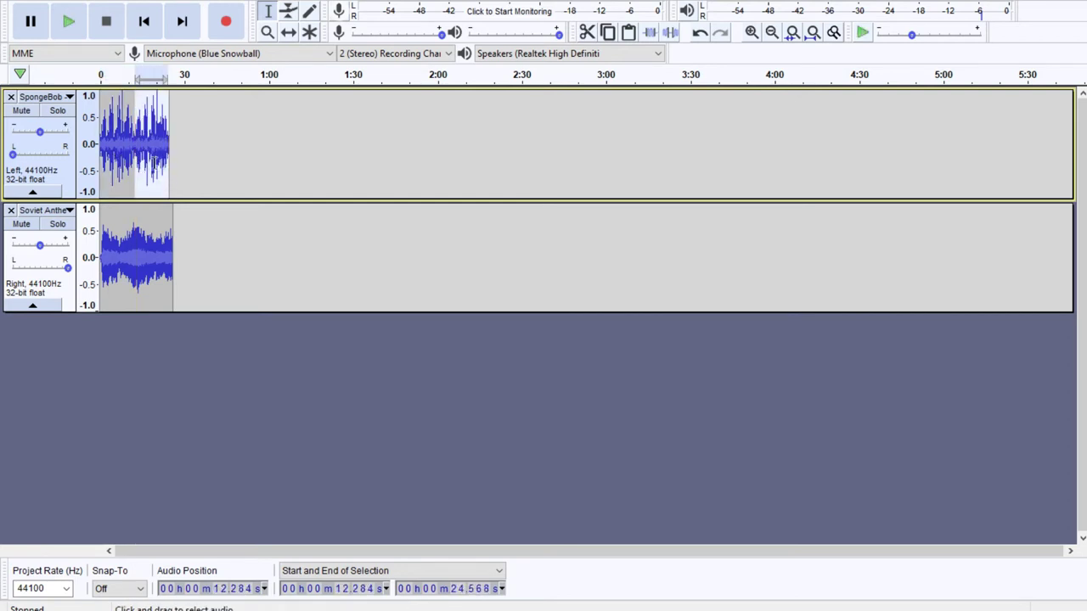
pyautogui.click(170, 157)
pyautogui.click(169, 158)
pyautogui.hotkey('ctrl', 'v')
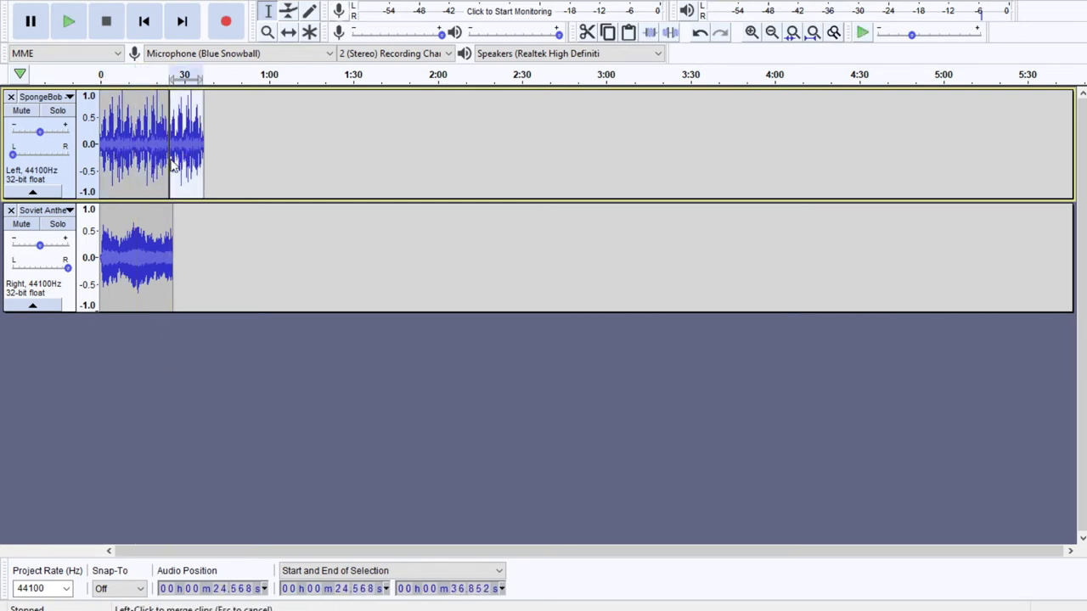
# - Delete the SpongeBob audio after 25.854 s so it ends together with the Soviet Anthem track
pyautogui.doubleClick(175, 158)
pyautogui.click(176, 158)
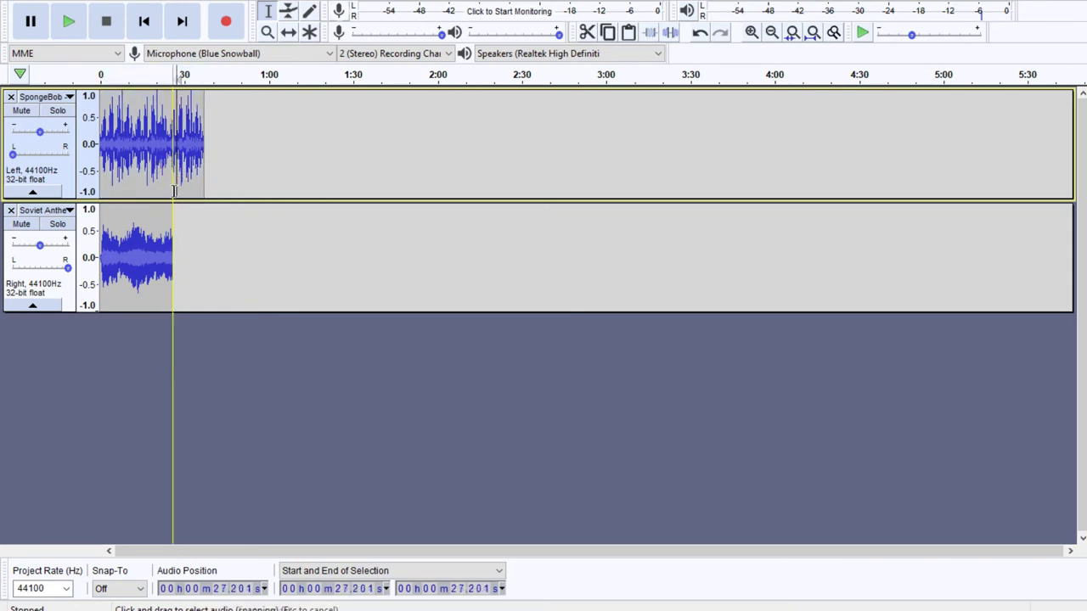
pyautogui.moveTo(173, 191); pyautogui.dragTo(366, 194)
pyautogui.press('Delete')
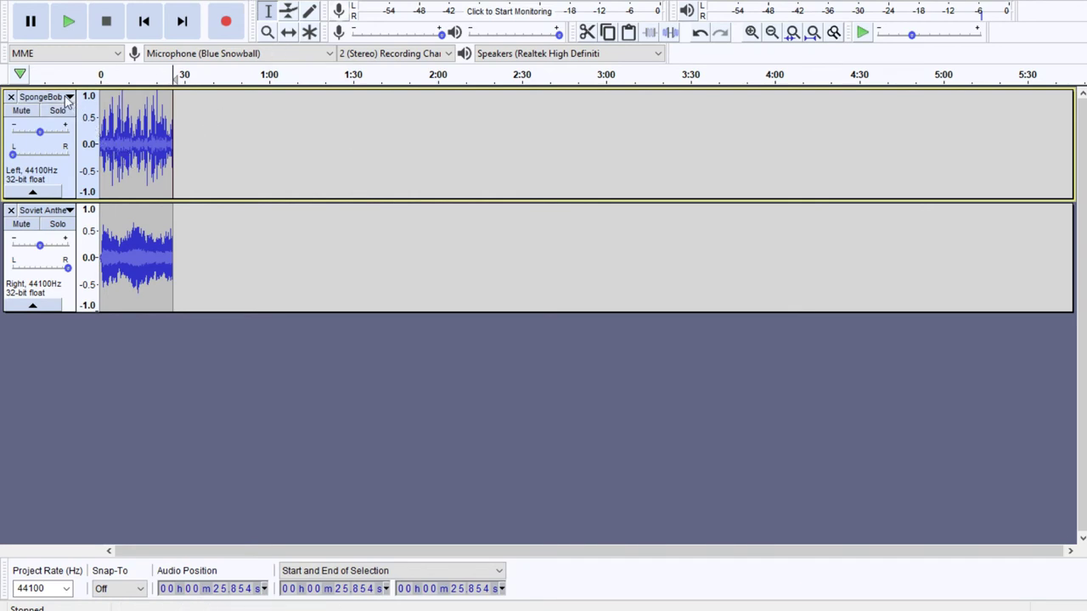
# - Combine the SpongeBob and Soviet Anthem tracks into one stereo track, apply the channel-blending effect to all of it, and play the result
pyautogui.doubleClick(142, 161)
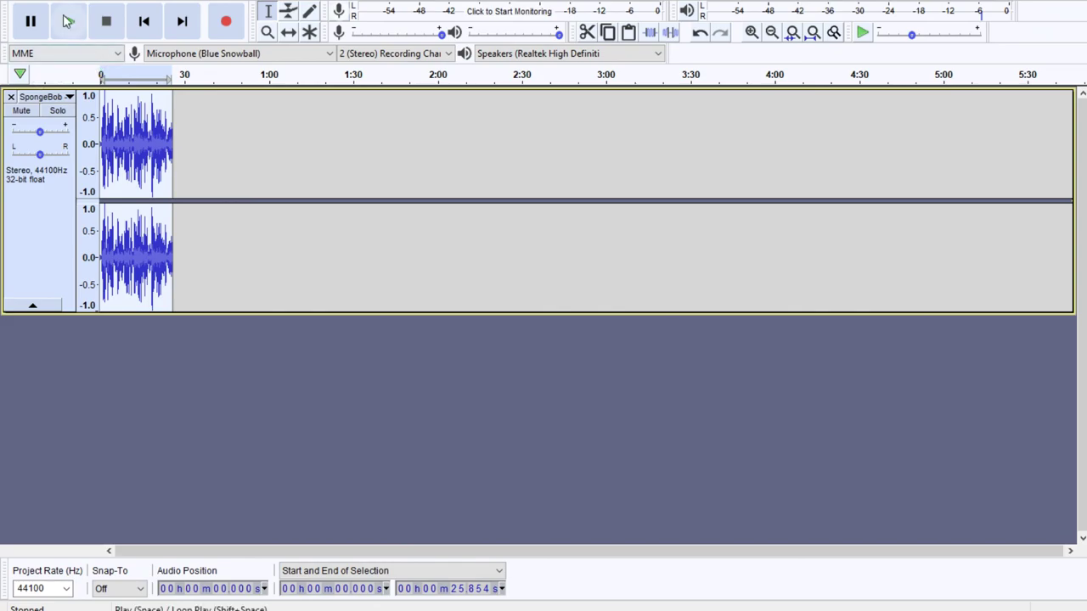
pyautogui.click(68, 22)
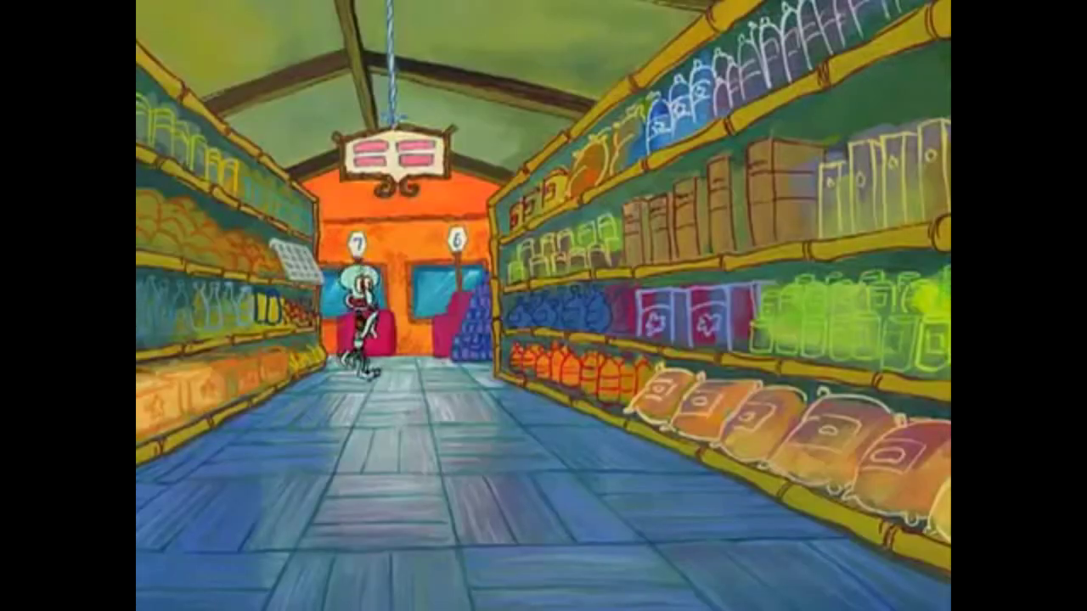